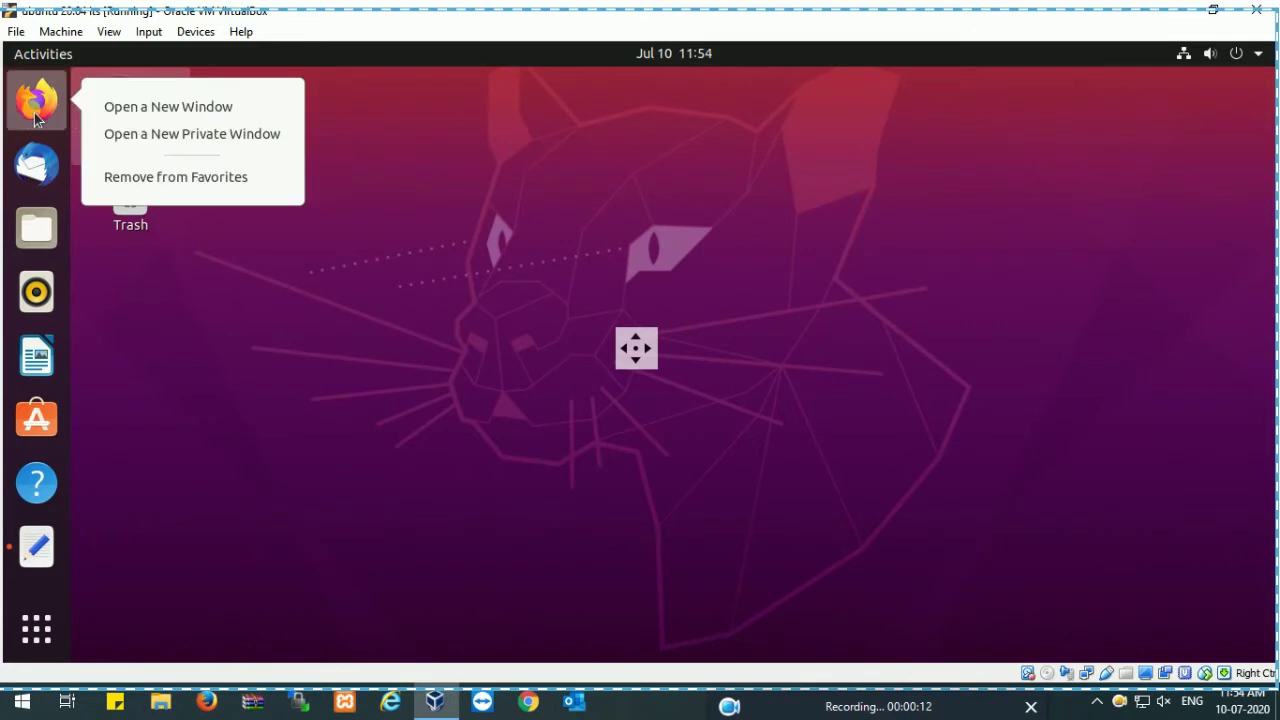
- Open a new Firefox window, search for "google chrome" and open the Download Now link in the results
{"action": "left_click", "coordinate": [140, 107]}
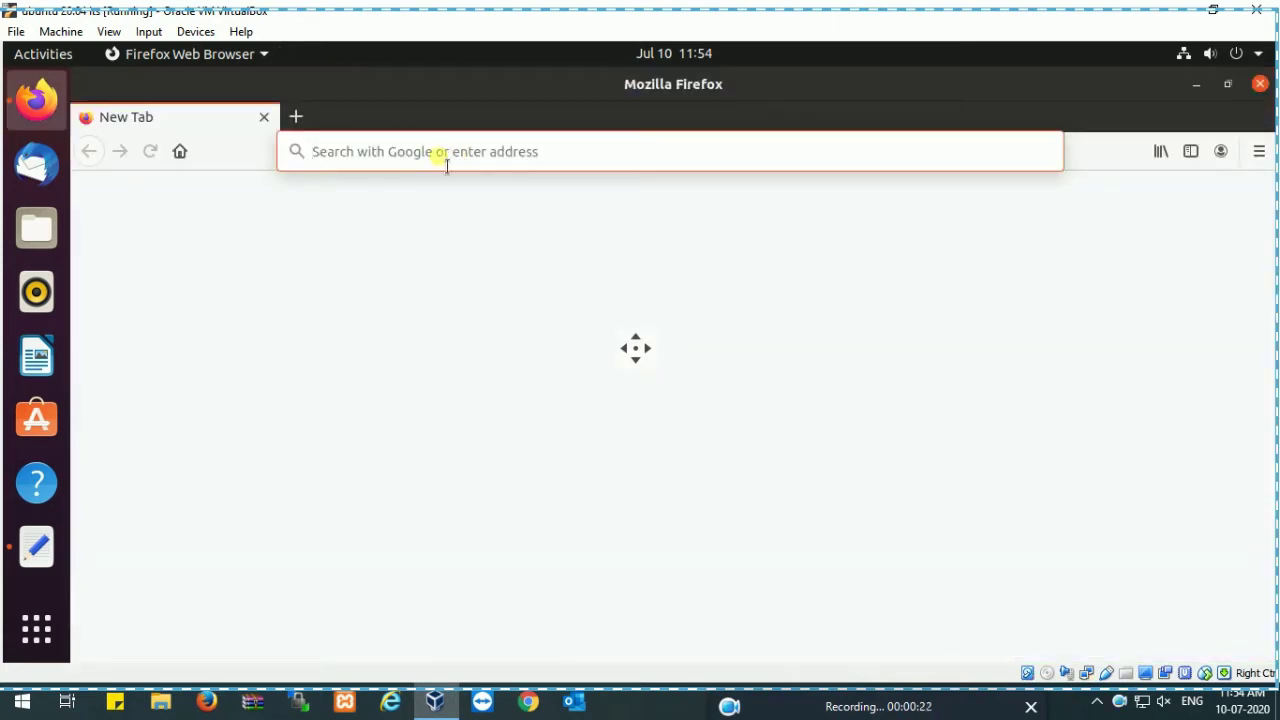
{"action": "type", "text": "goog"}
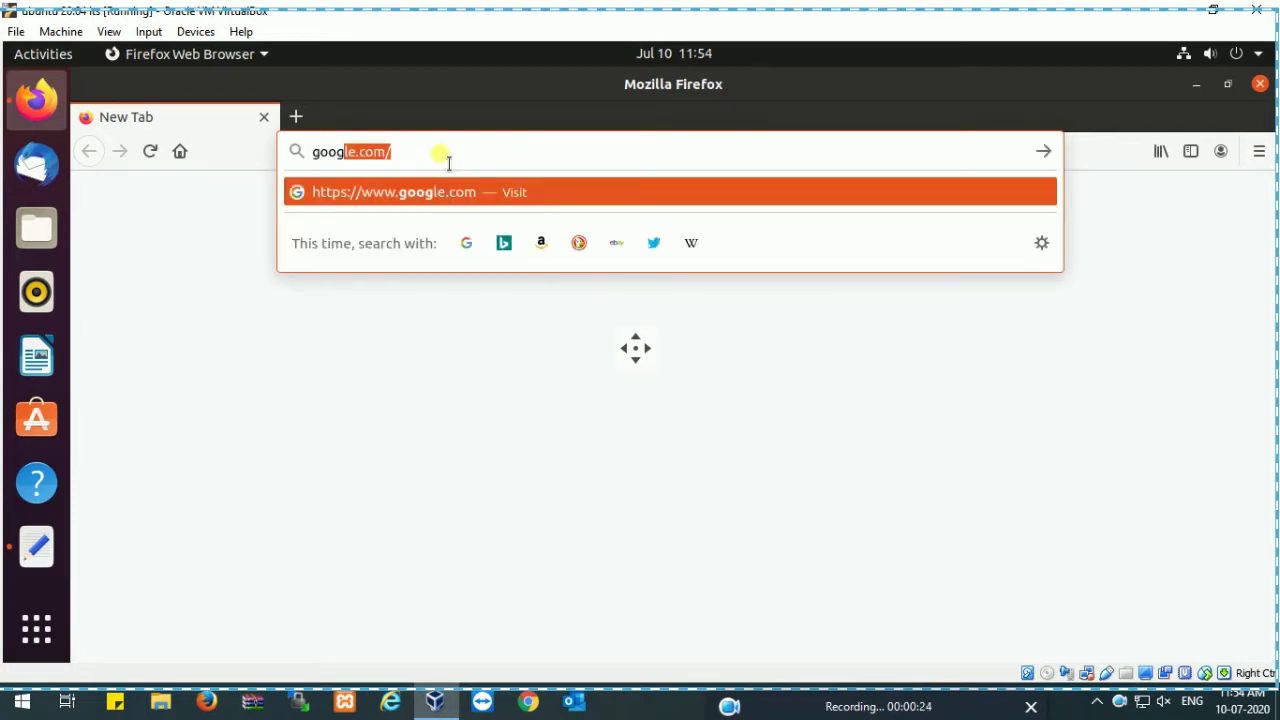
{"action": "type", "text": "le chrome"}
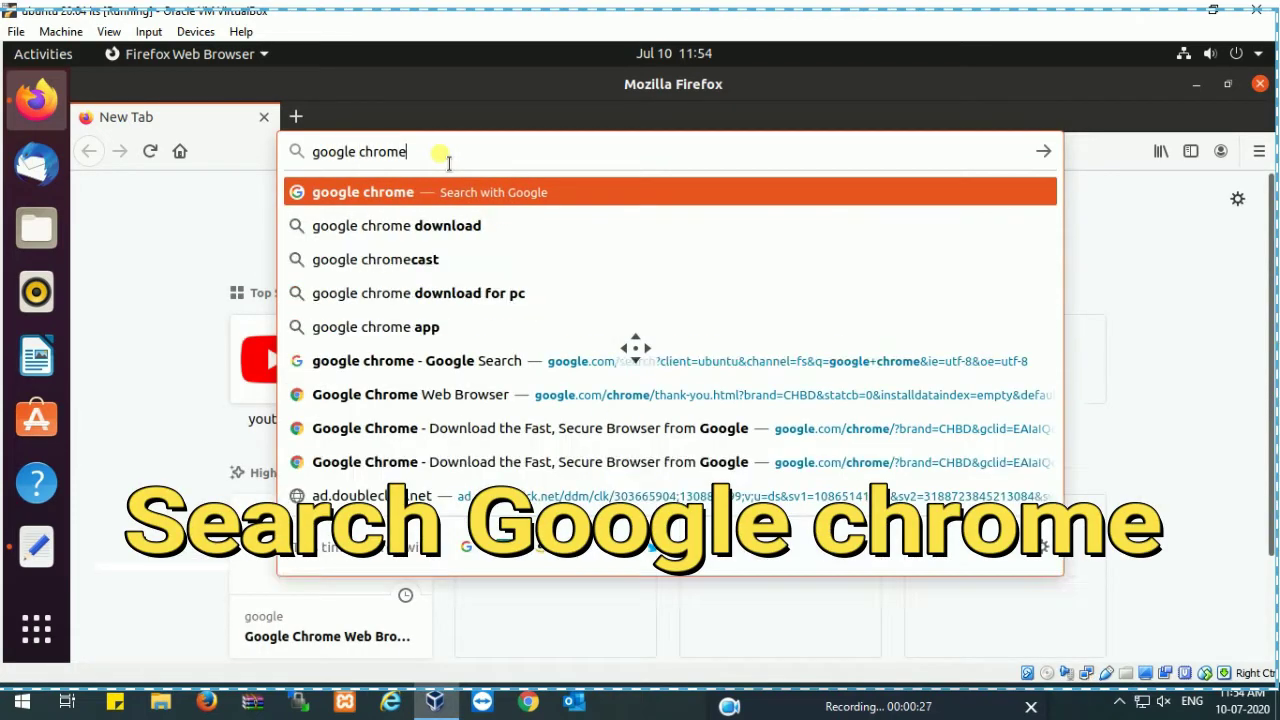
{"action": "key", "text": "Return"}
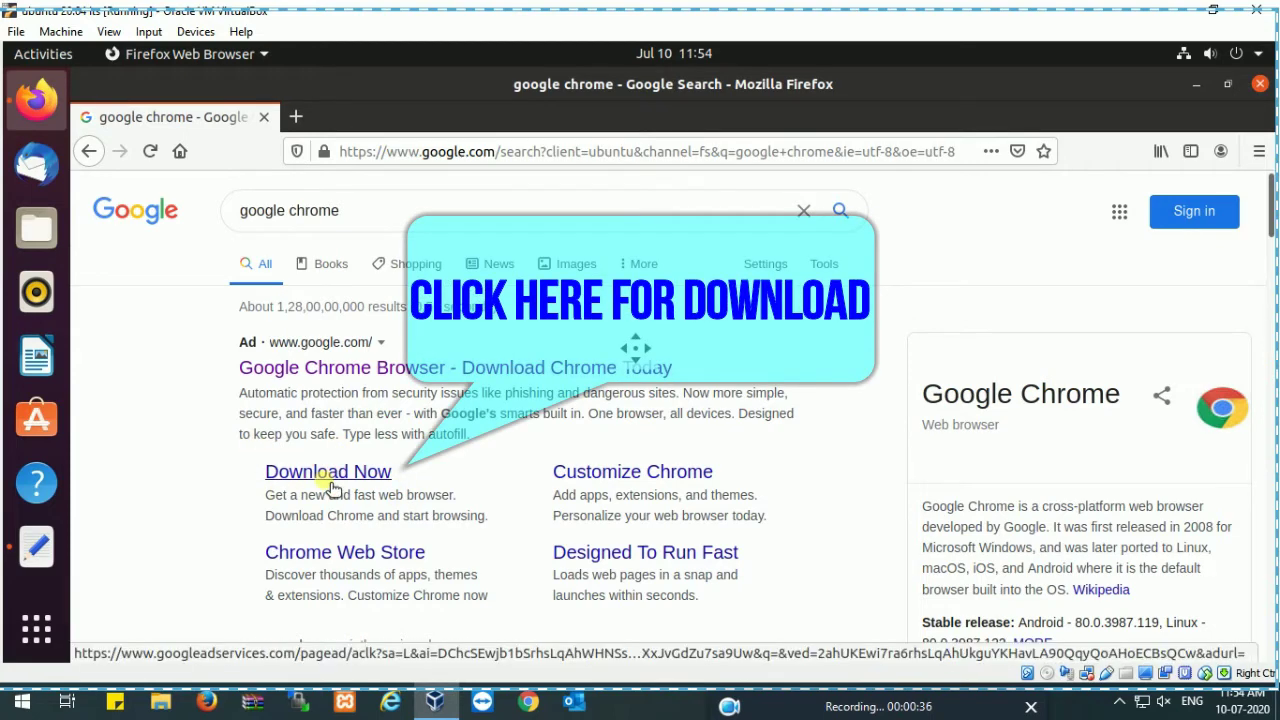
{"action": "left_click", "coordinate": [331, 480]}
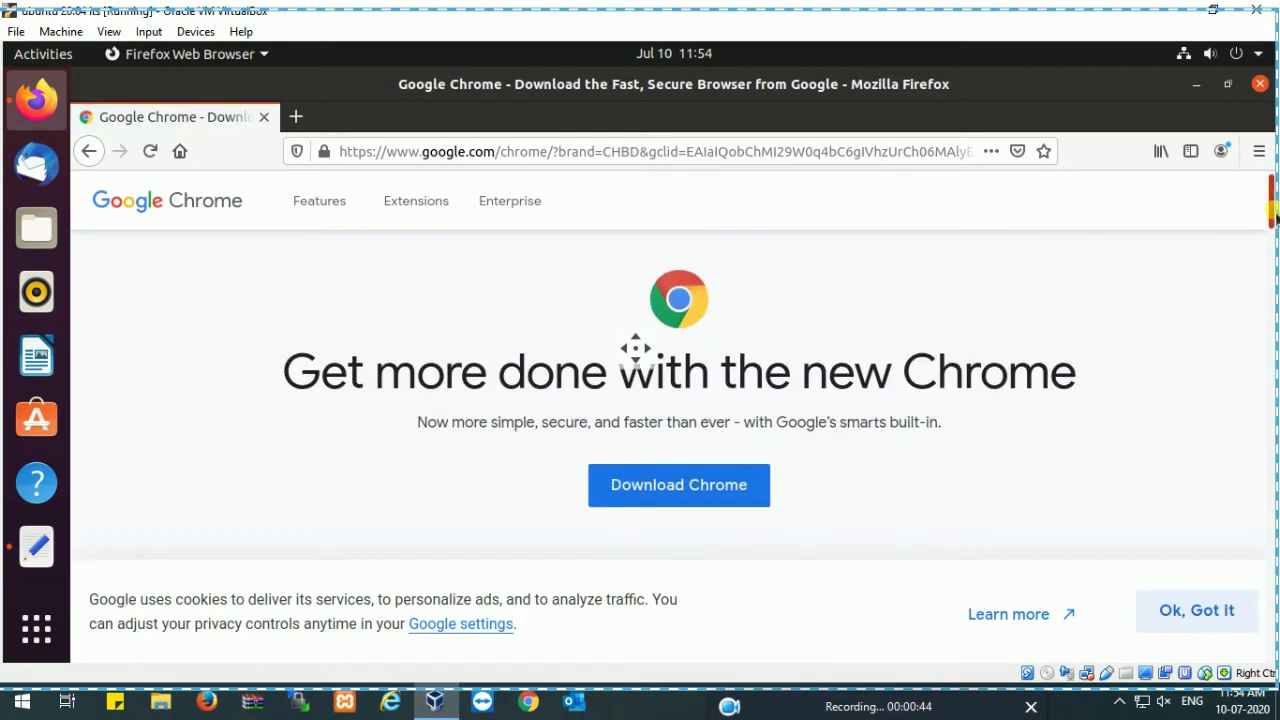
- Accept the terms for the 64 bit .deb (For Debian/Ubuntu) Chrome package and save google-chrome-stable_current_amd64.deb to disk
{"action": "scroll", "coordinate": [1270, 218], "scroll_direction": "down", "scroll_amount": 2}
{"action": "left_click", "coordinate": [682, 400]}
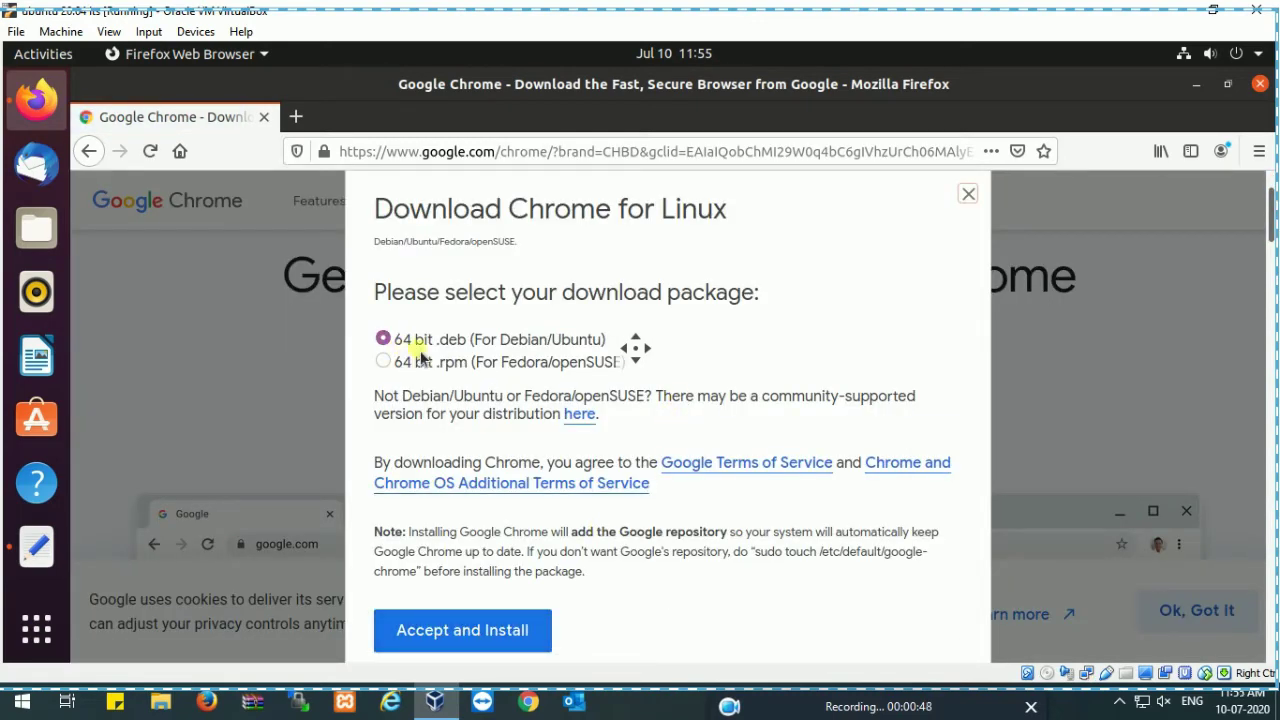
{"action": "left_click", "coordinate": [463, 631]}
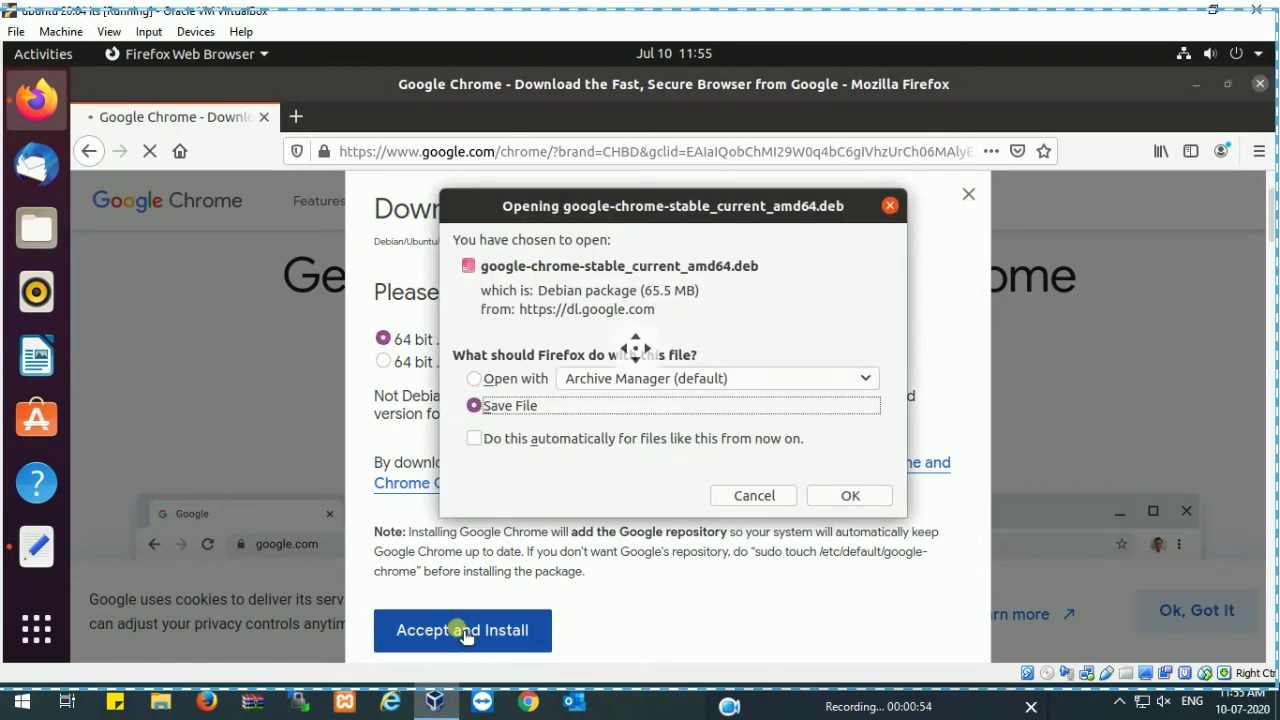
{"action": "left_click", "coordinate": [847, 494]}
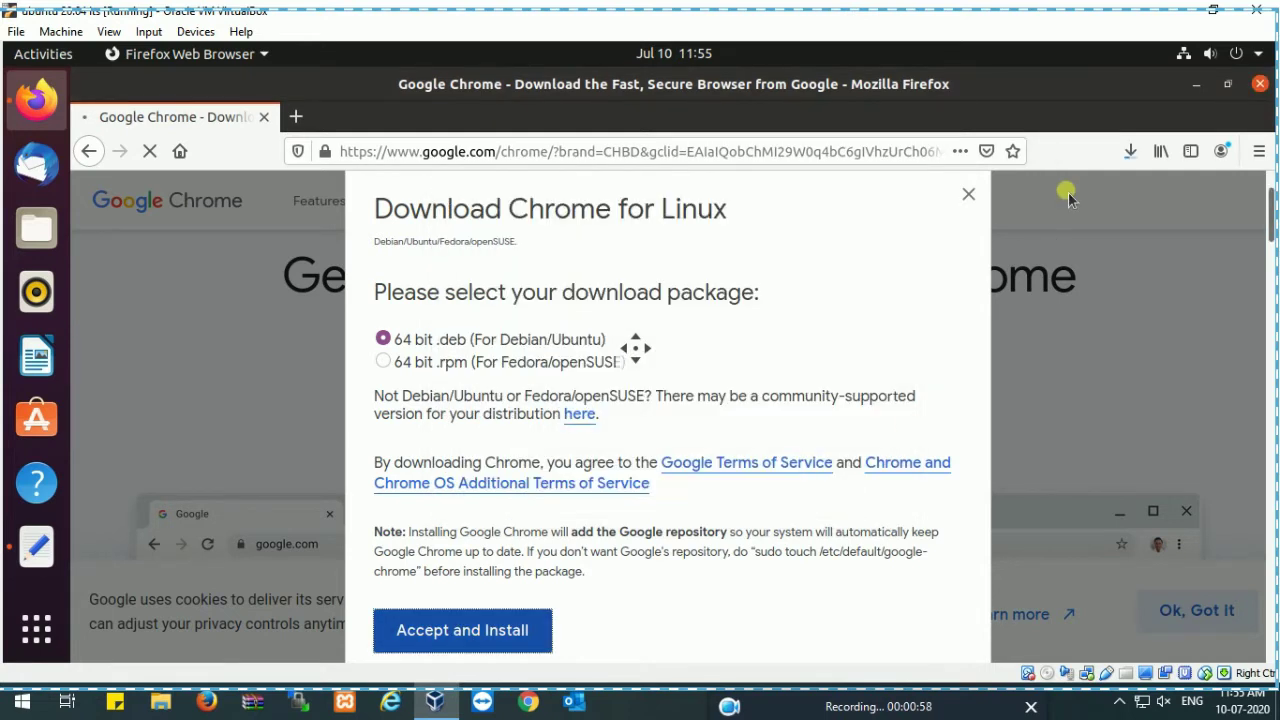
- Check the Chrome package's download progress and close Firefox once it is complete
{"action": "left_click", "coordinate": [1132, 156]}
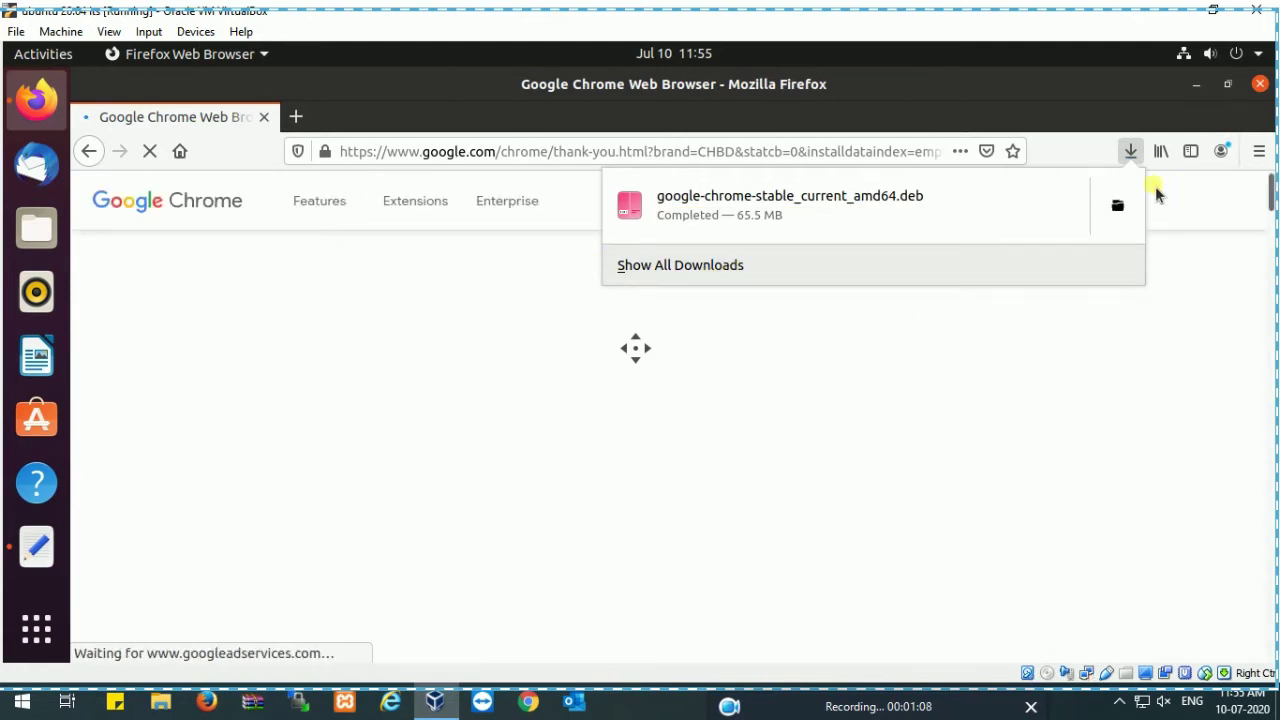
{"action": "left_click", "coordinate": [1265, 90]}
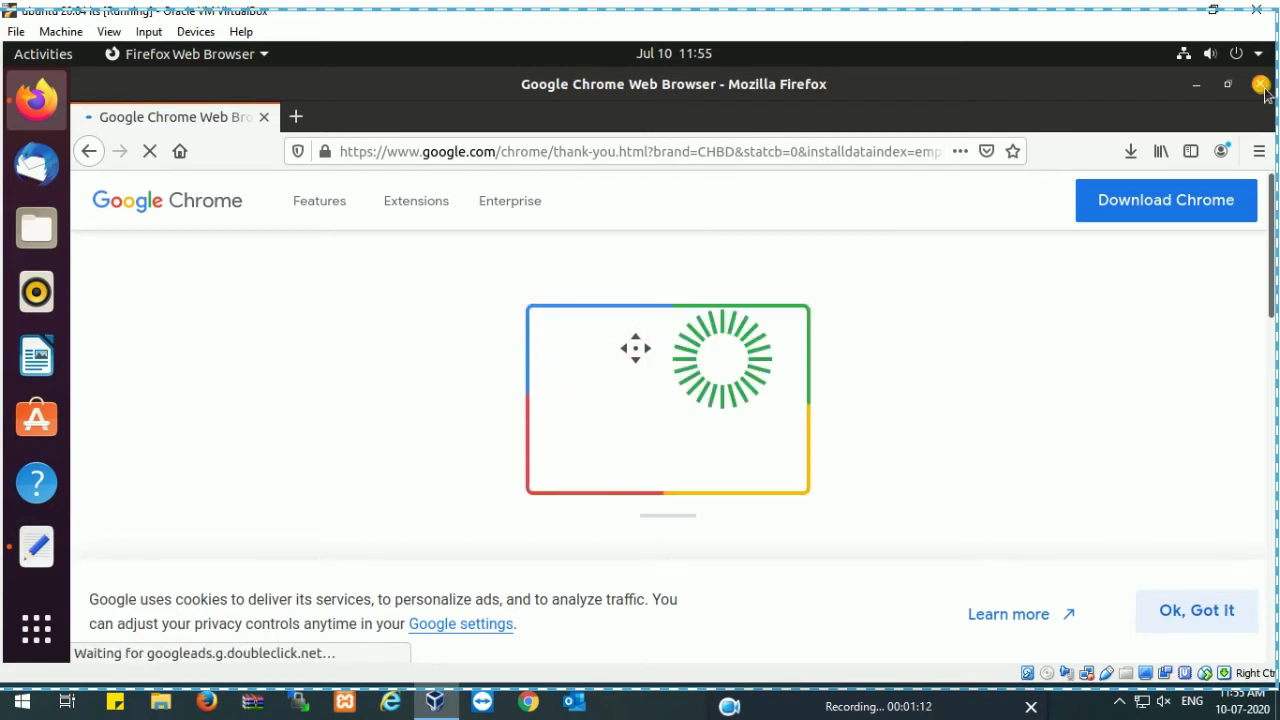
{"action": "left_click", "coordinate": [1258, 86]}
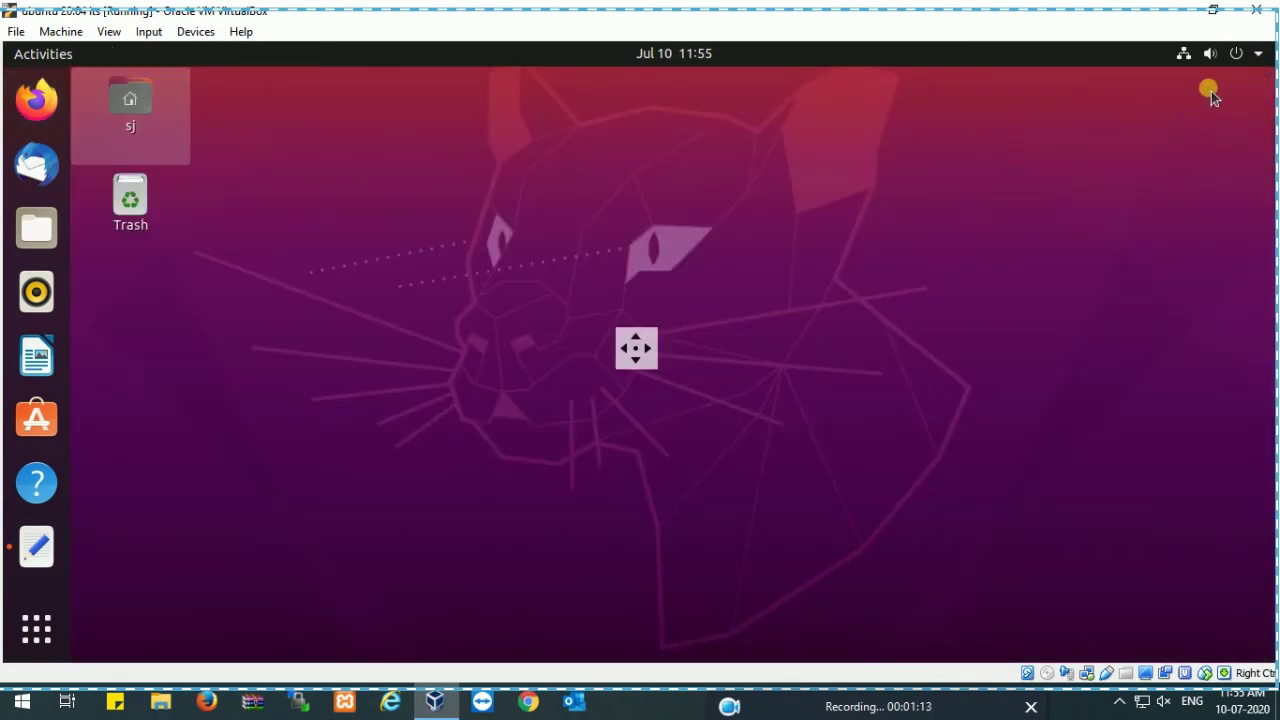
- Open a terminal from the desktop and enlarge its text by one zoom level
{"action": "right_click", "coordinate": [441, 226]}
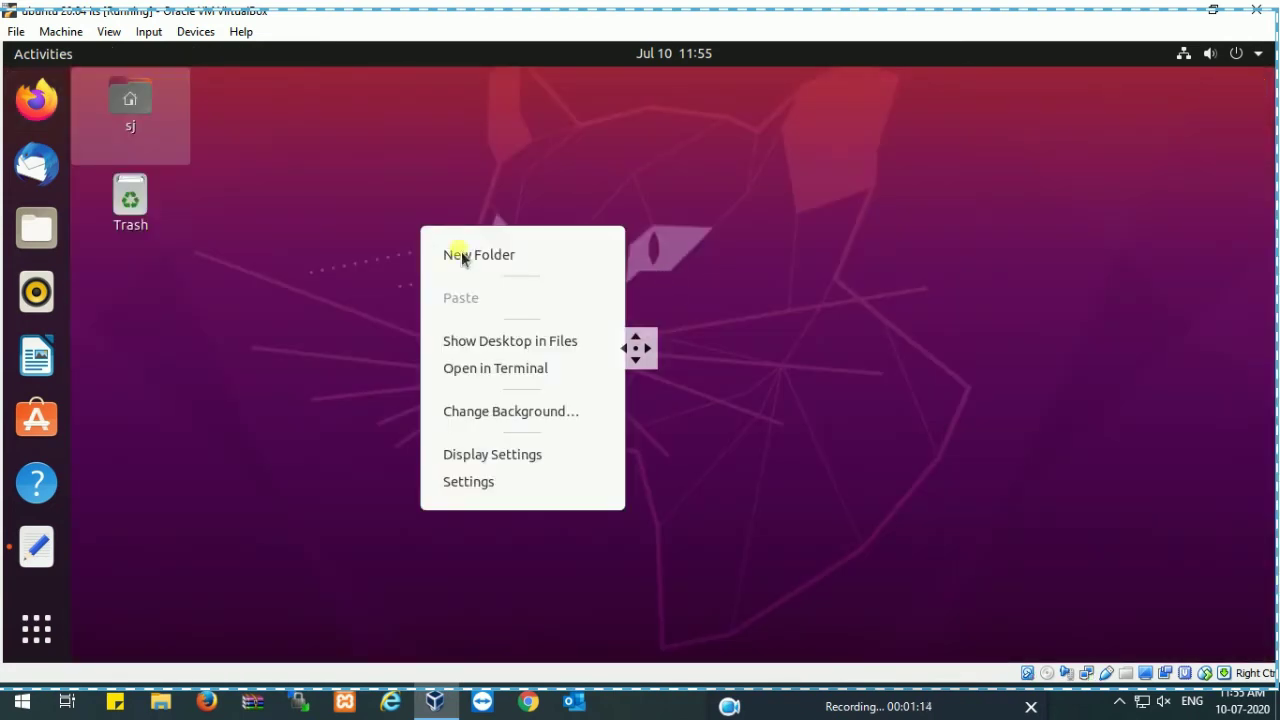
{"action": "left_click", "coordinate": [495, 370]}
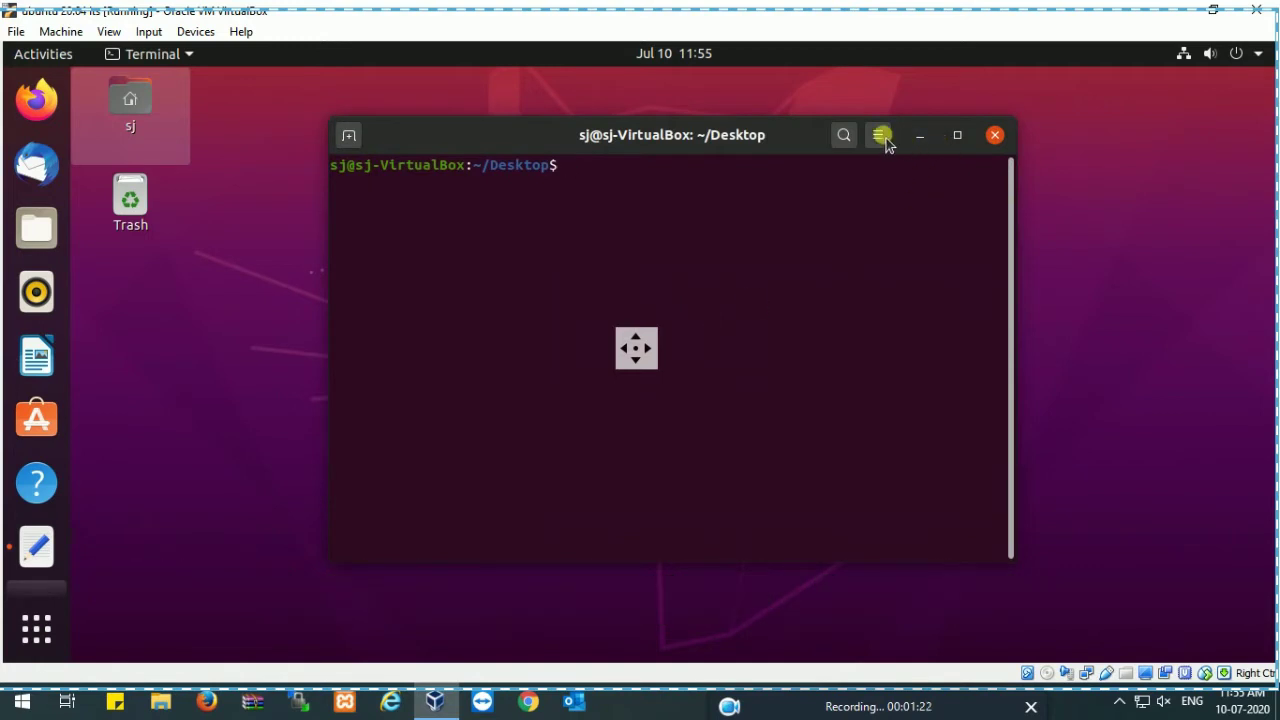
{"action": "left_click", "coordinate": [884, 140]}
{"action": "left_click", "coordinate": [937, 194]}
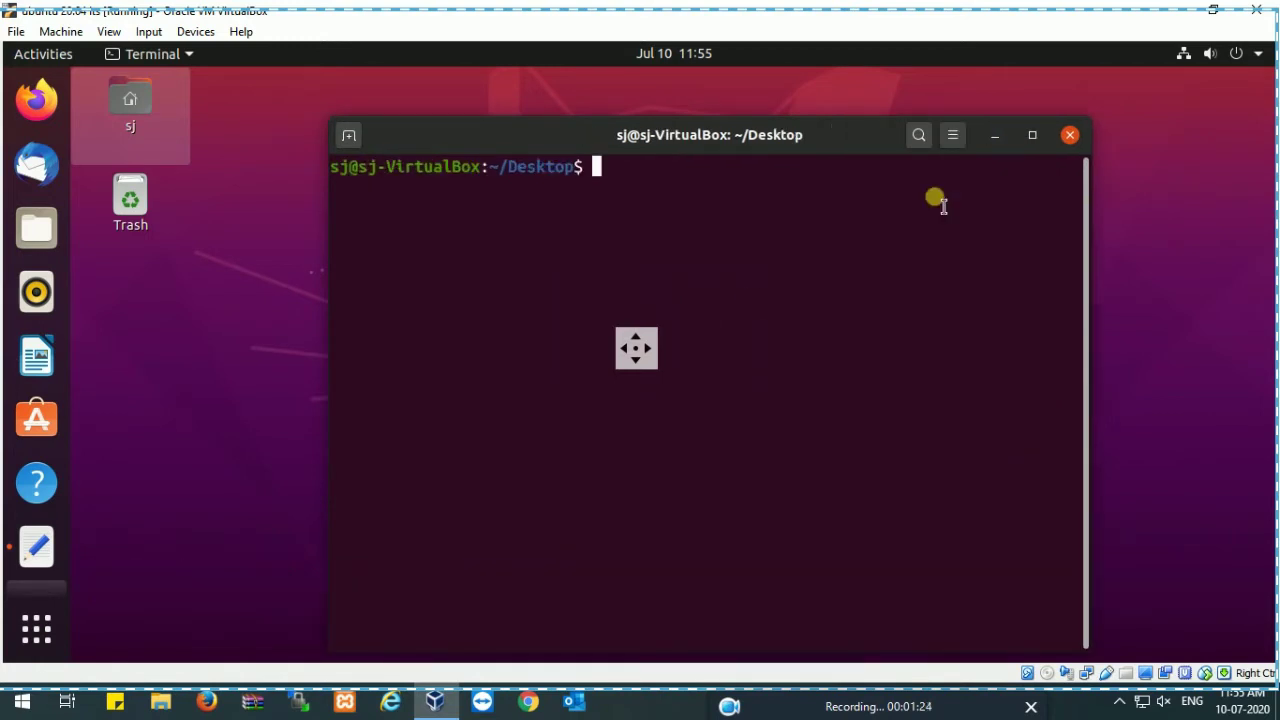
{"action": "type", "text": "cd "}
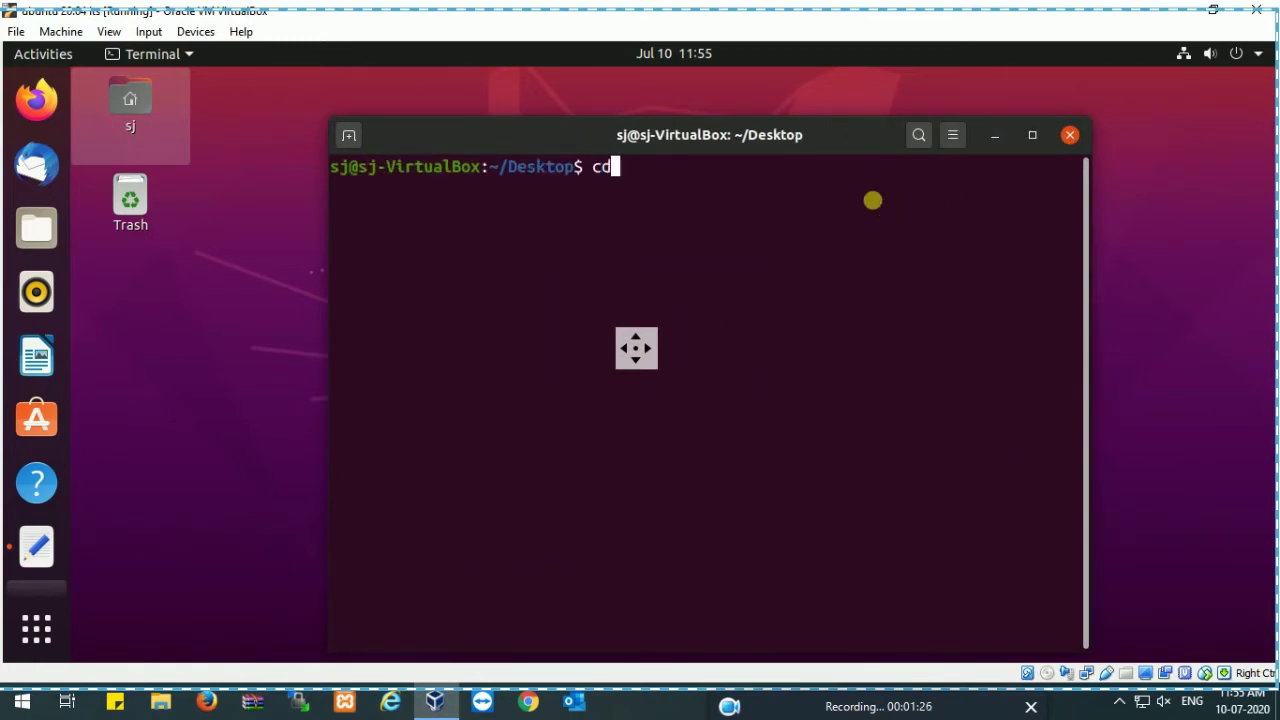
{"action": "type", "text": "Dow"}
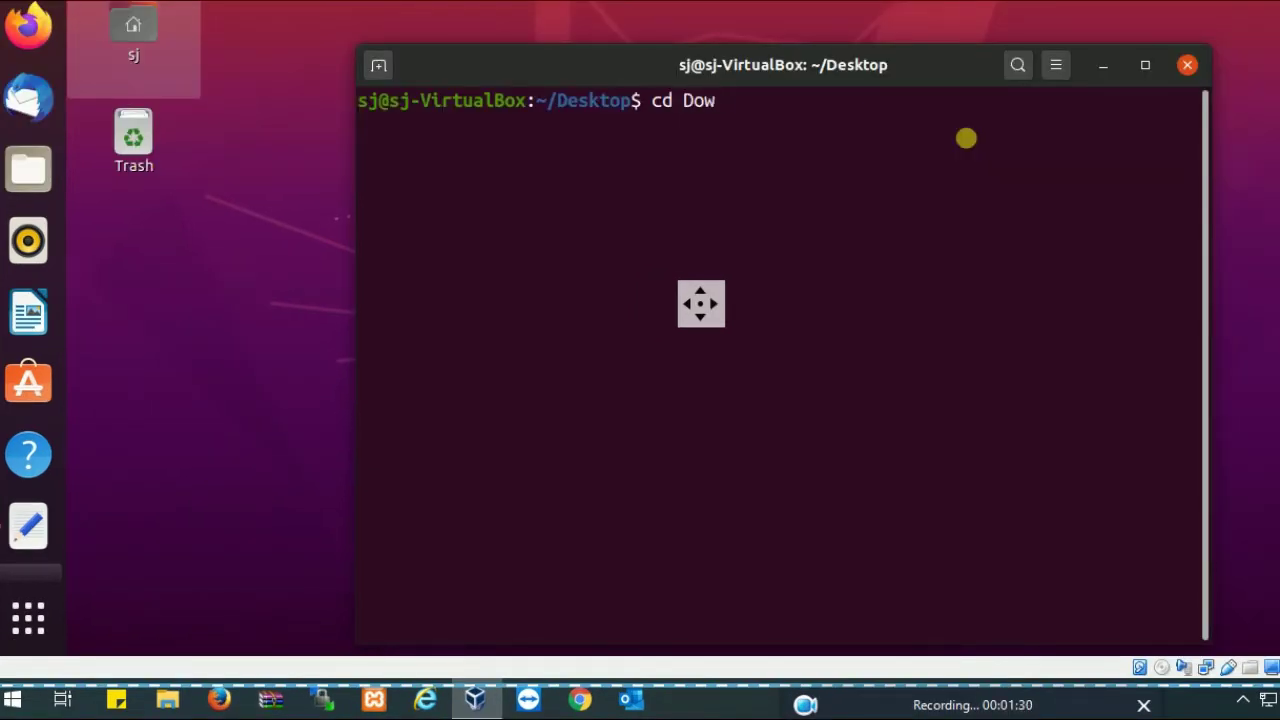
{"action": "type", "text": "n"}
{"action": "key", "text": "BackSpace"}
{"action": "key", "text": "BackSpace"}
{"action": "key", "text": "BackSpace"}
{"action": "key", "text": "BackSpace"}
{"action": "key", "text": "BackSpace"}
{"action": "key", "text": "BackSpace"}
{"action": "key", "text": "BackSpace"}
- Change to the home directory with cd and from there into the Downloads folder with cd Downloads/
{"action": "type", "text": "cd"}
{"action": "key", "text": "Return"}
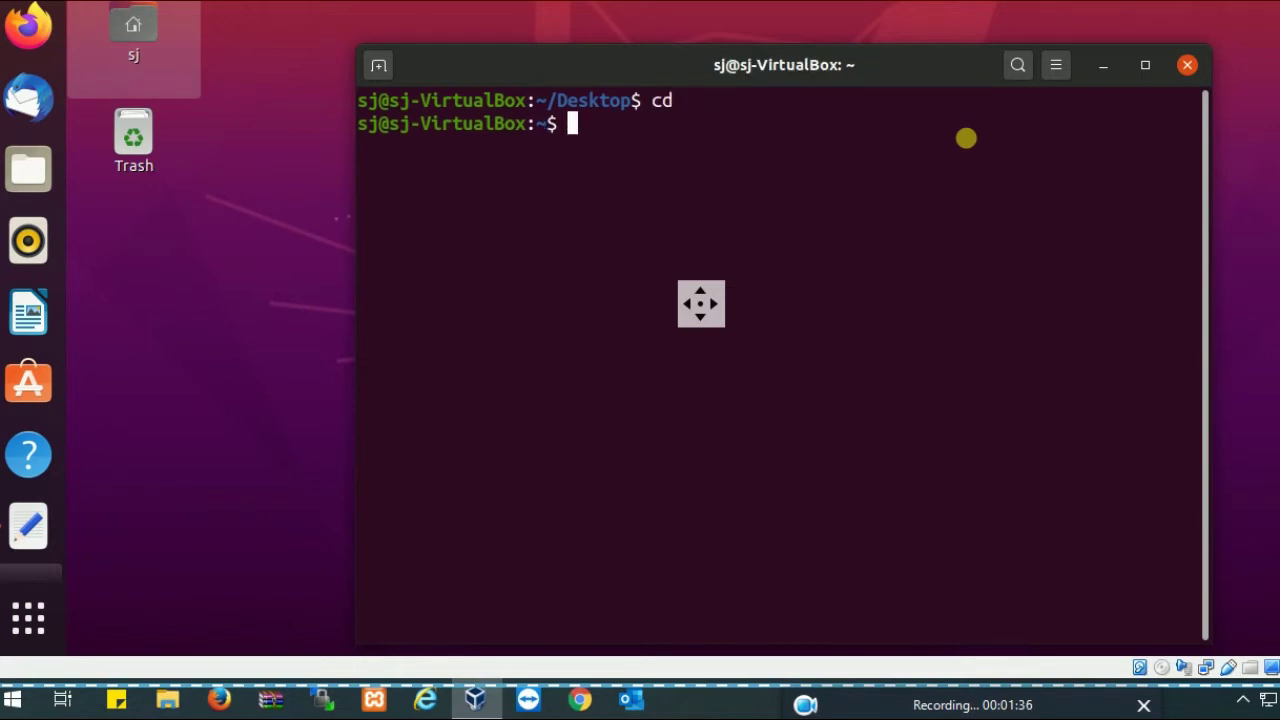
{"action": "type", "text": "cd D"}
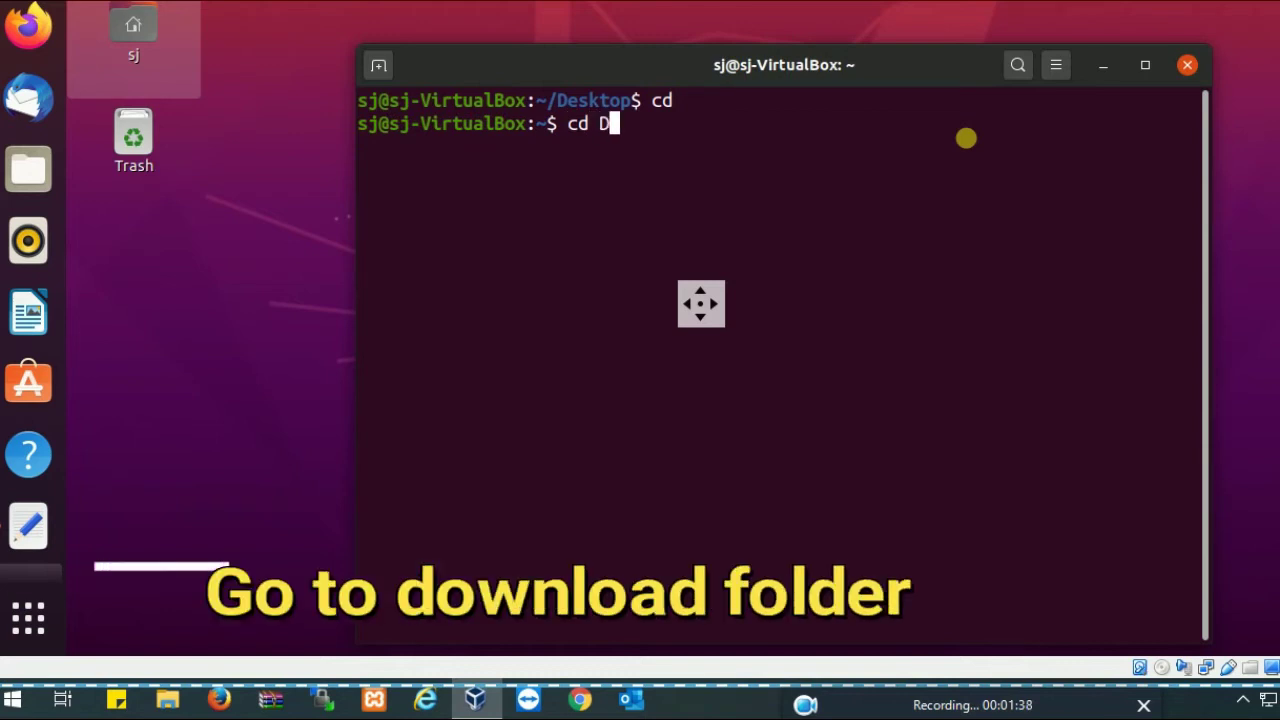
{"action": "type", "text": "own"}
{"action": "key", "text": "Tab"}
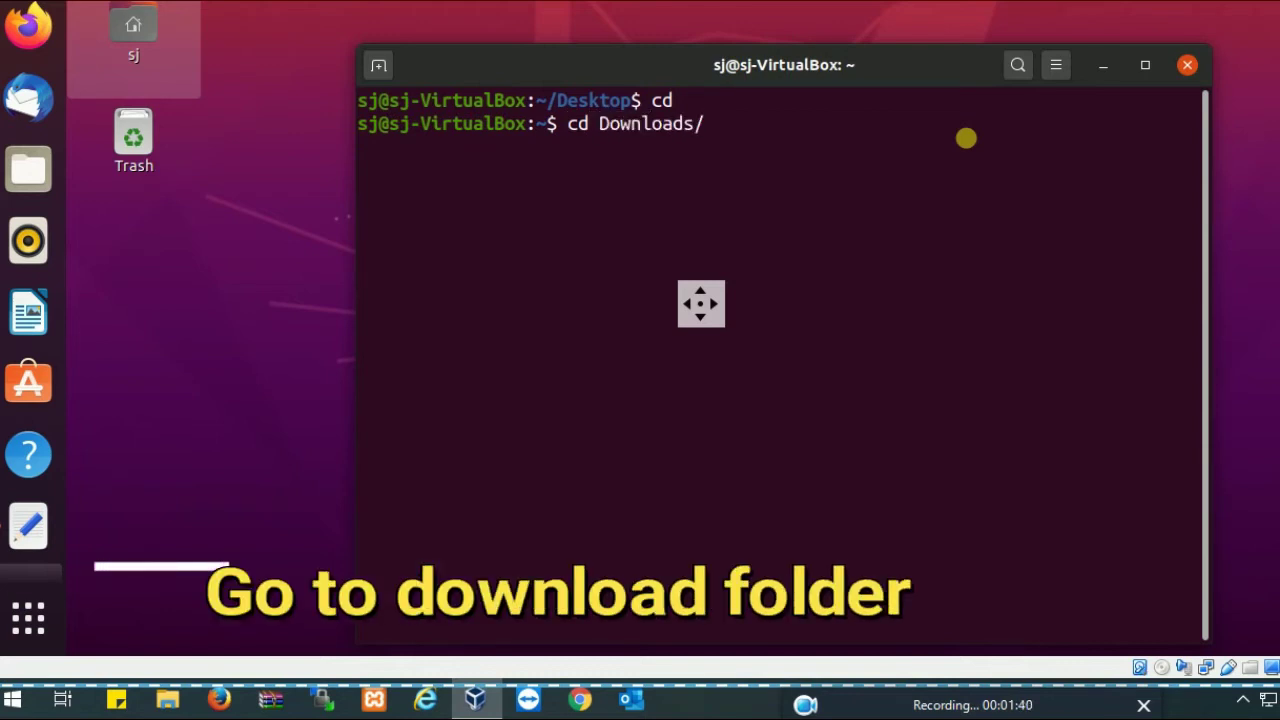
{"action": "key", "text": "Return"}
{"action": "key", "text": "Return"}
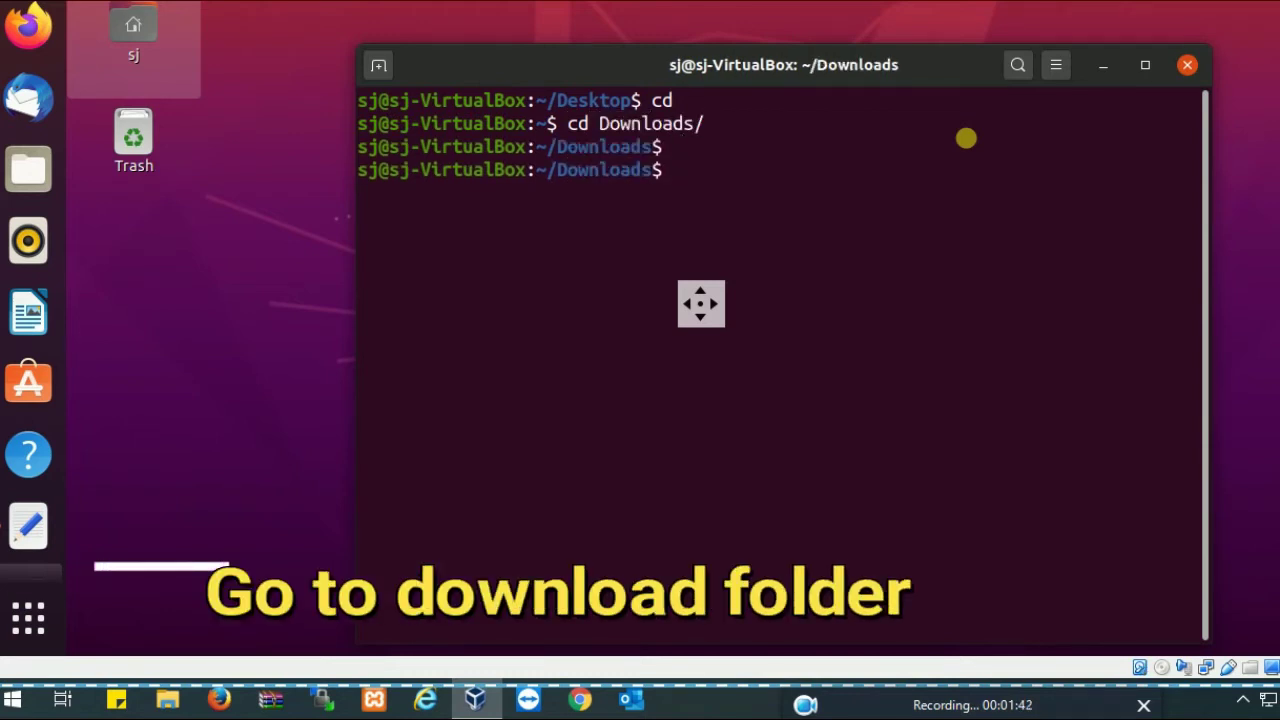
- Run sudo dpkg -i google-chrome-stable_current_amd64.deb in the maximized terminal, enter the account password, and close the terminal after installation
{"action": "type", "text": "sudo "}
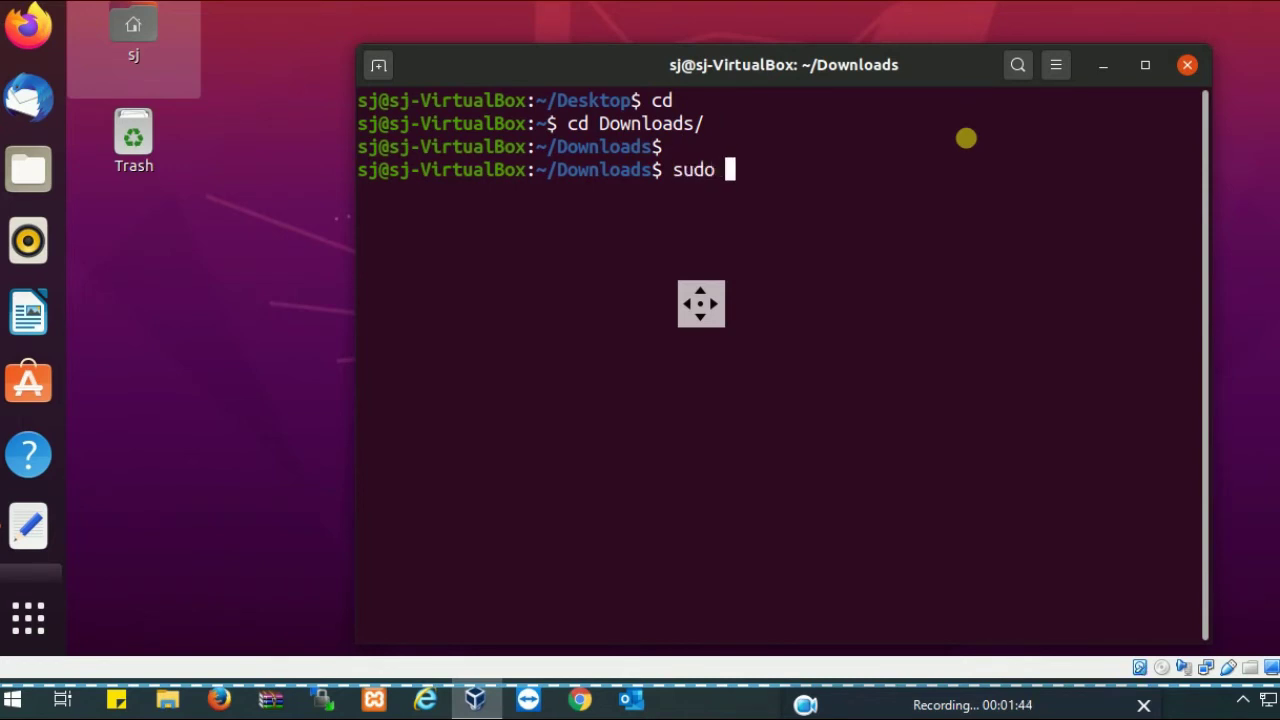
{"action": "type", "text": "dpk"}
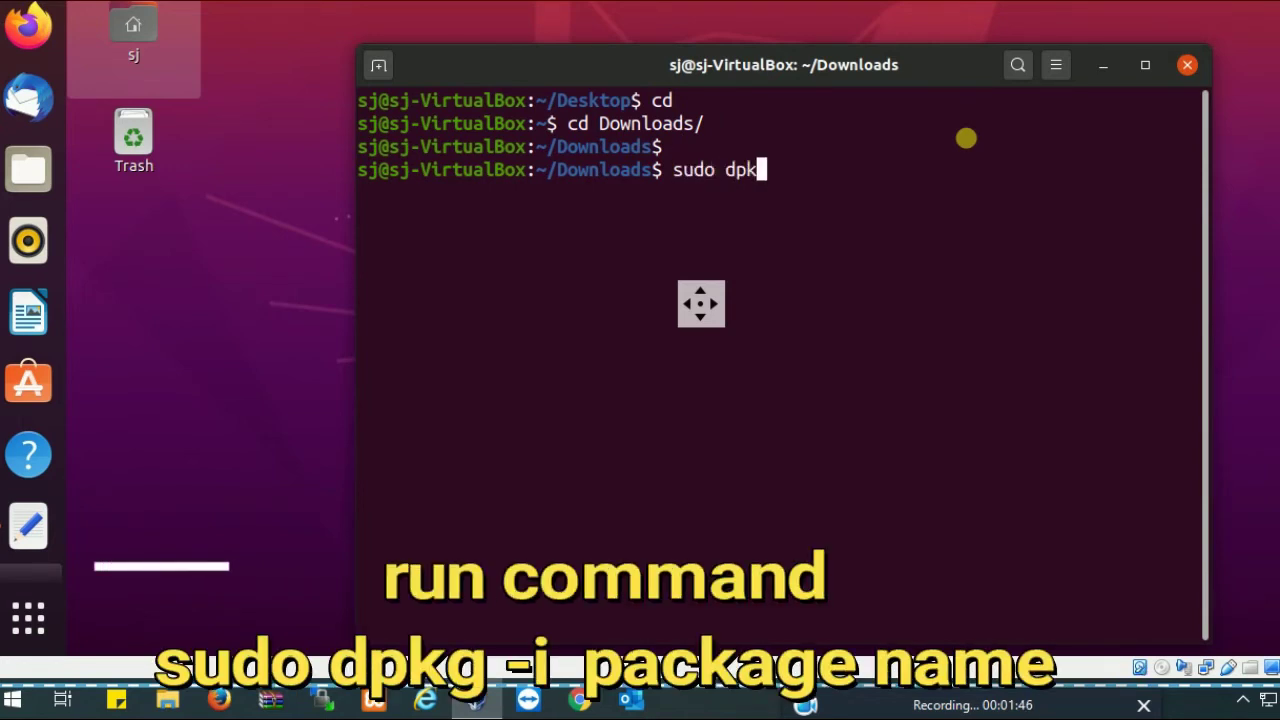
{"action": "type", "text": "g -i goog"}
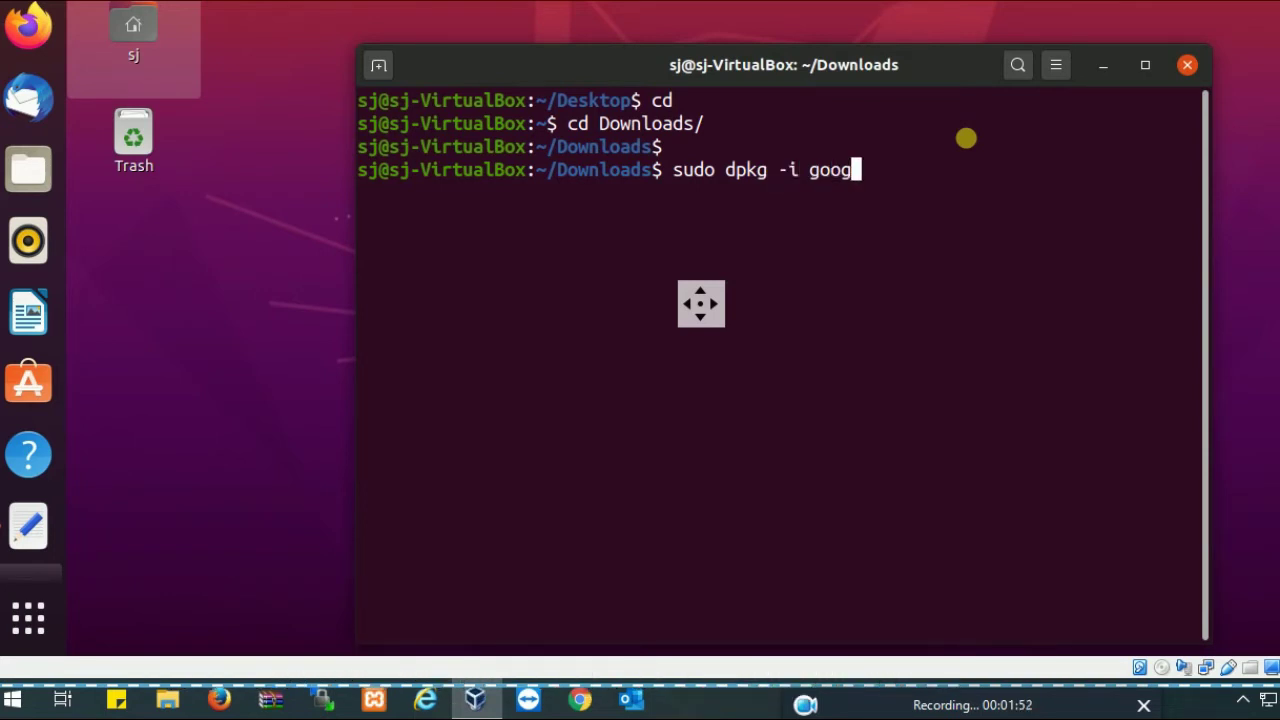
{"action": "type", "text": "le"}
{"action": "key", "text": "Tab"}
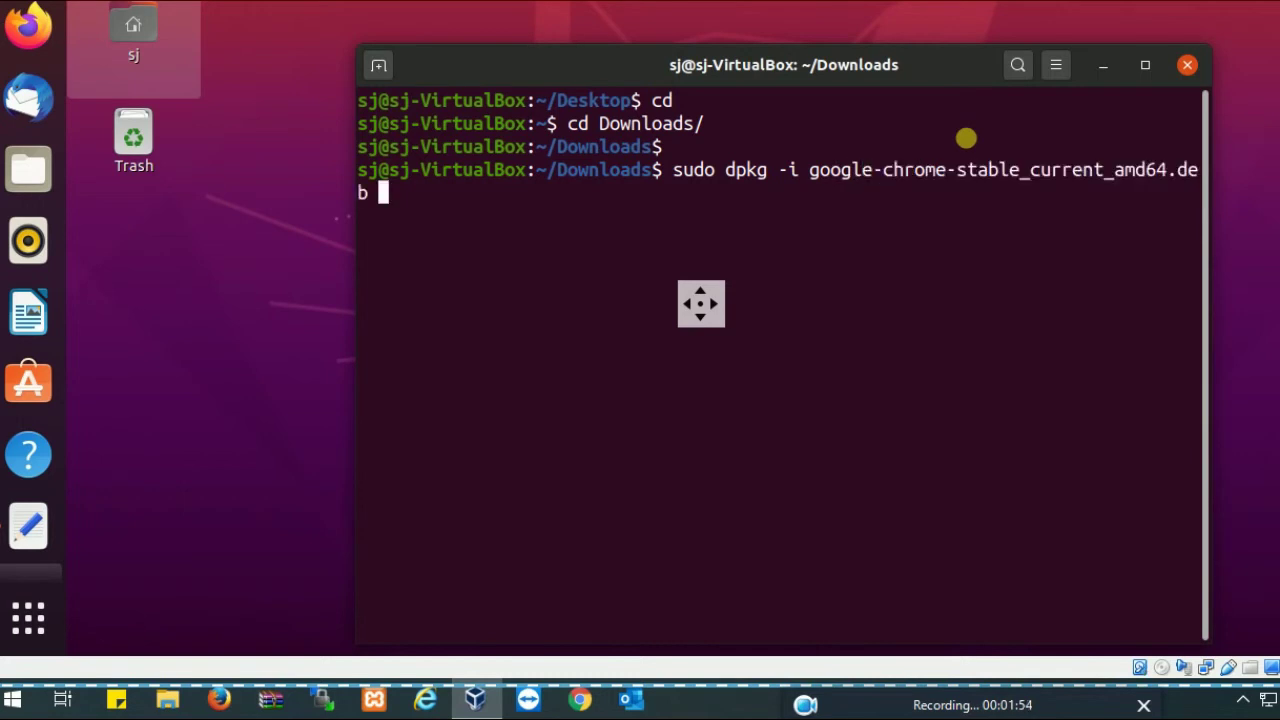
{"action": "left_click", "coordinate": [1143, 65]}
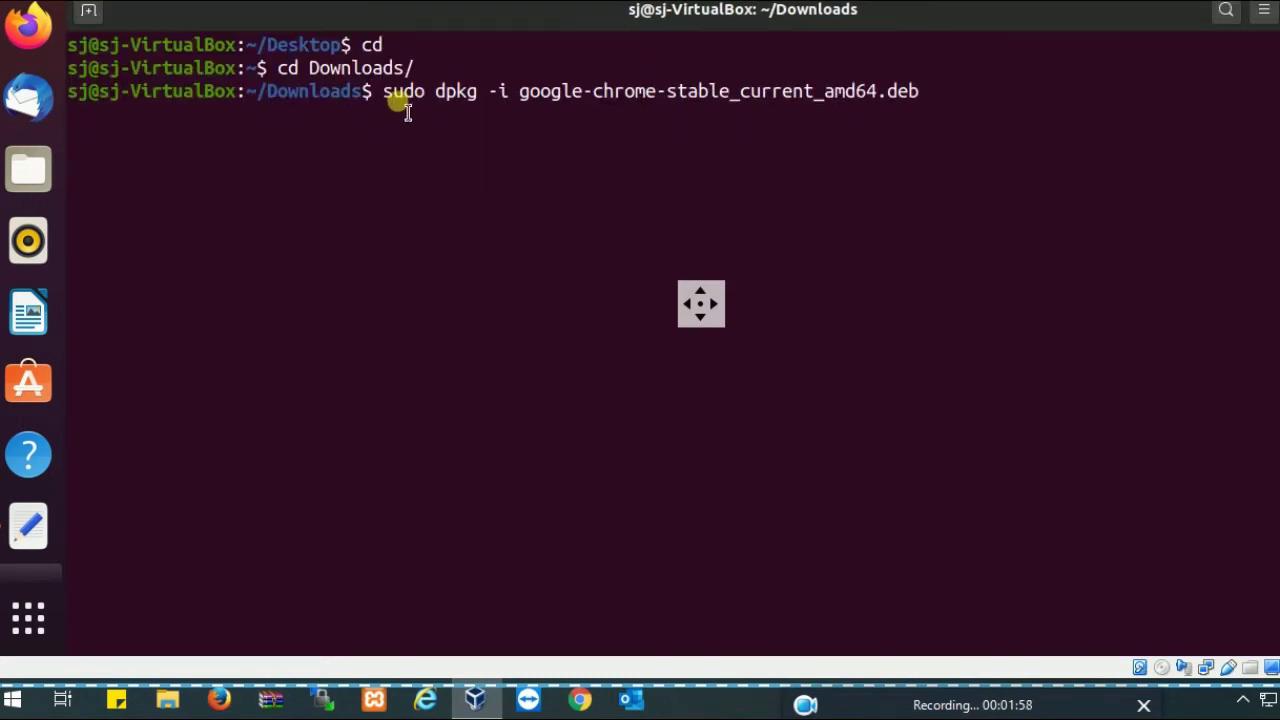
{"action": "left_click_drag", "start_coordinate": [389, 93], "coordinate": [934, 100]}
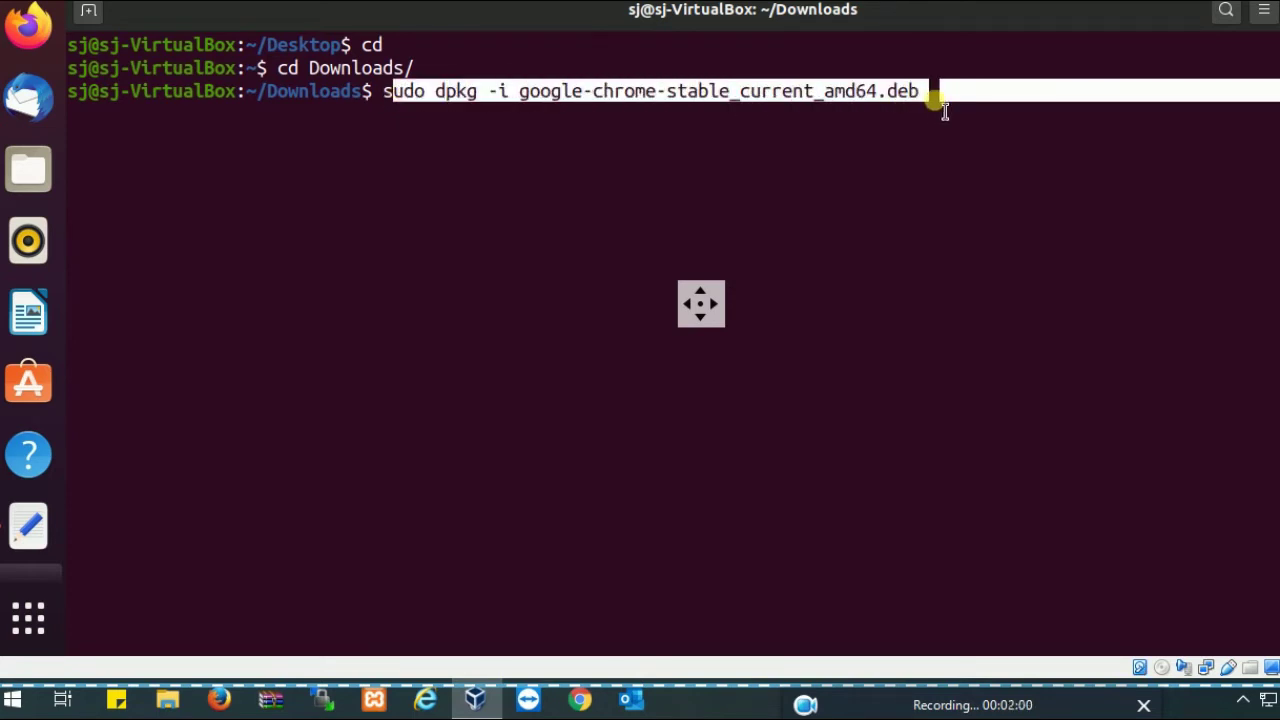
{"action": "left_click", "coordinate": [930, 162]}
{"action": "key", "text": "Return"}
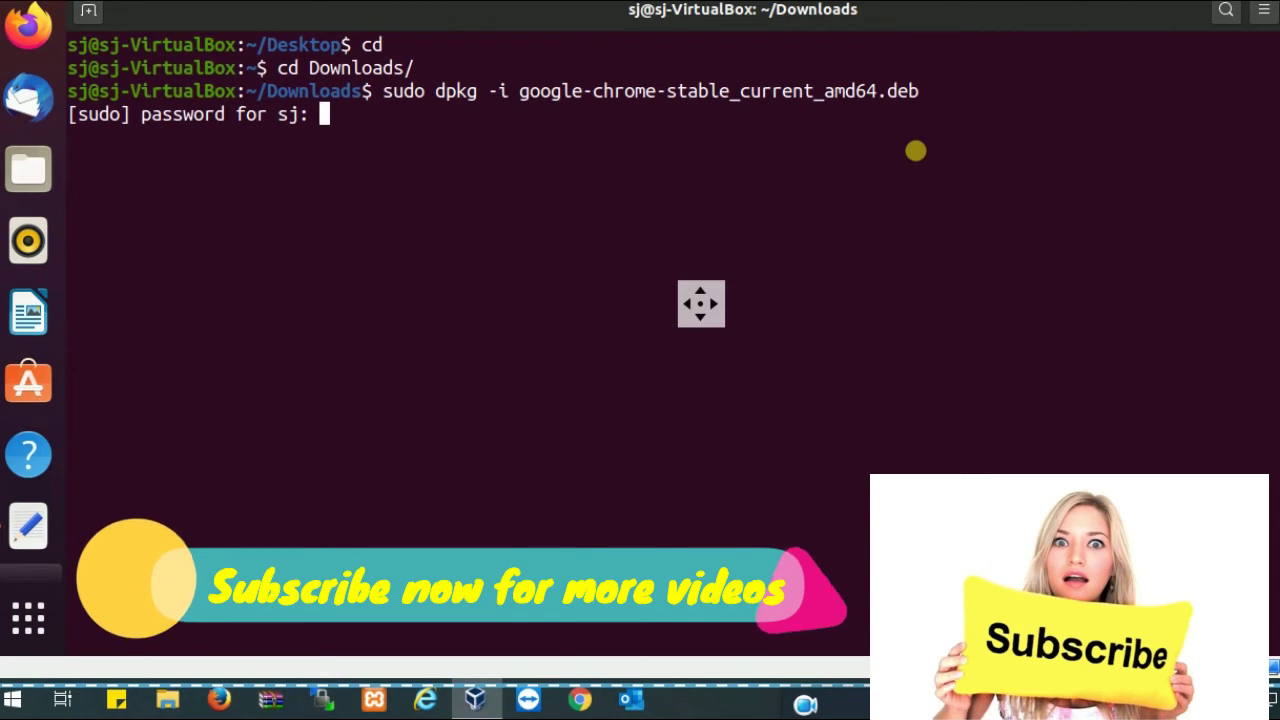
{"action": "key", "text": "Return"}
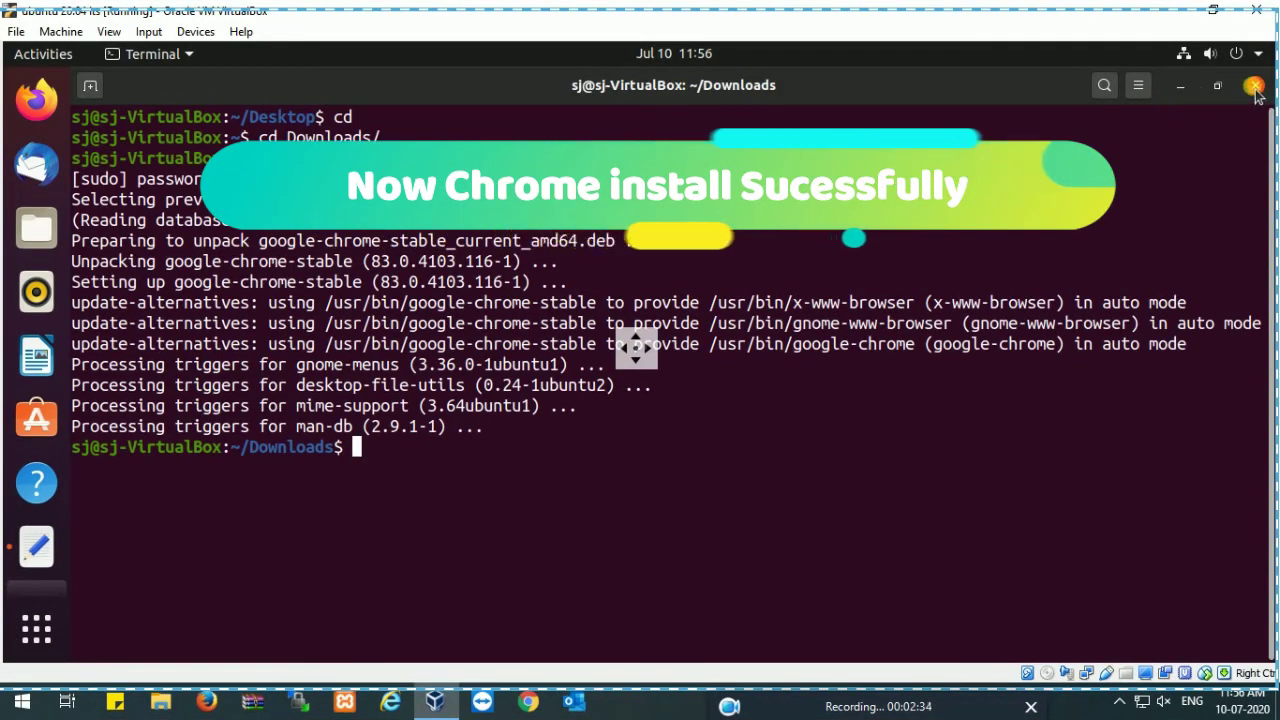
{"action": "left_click", "coordinate": [1256, 87]}
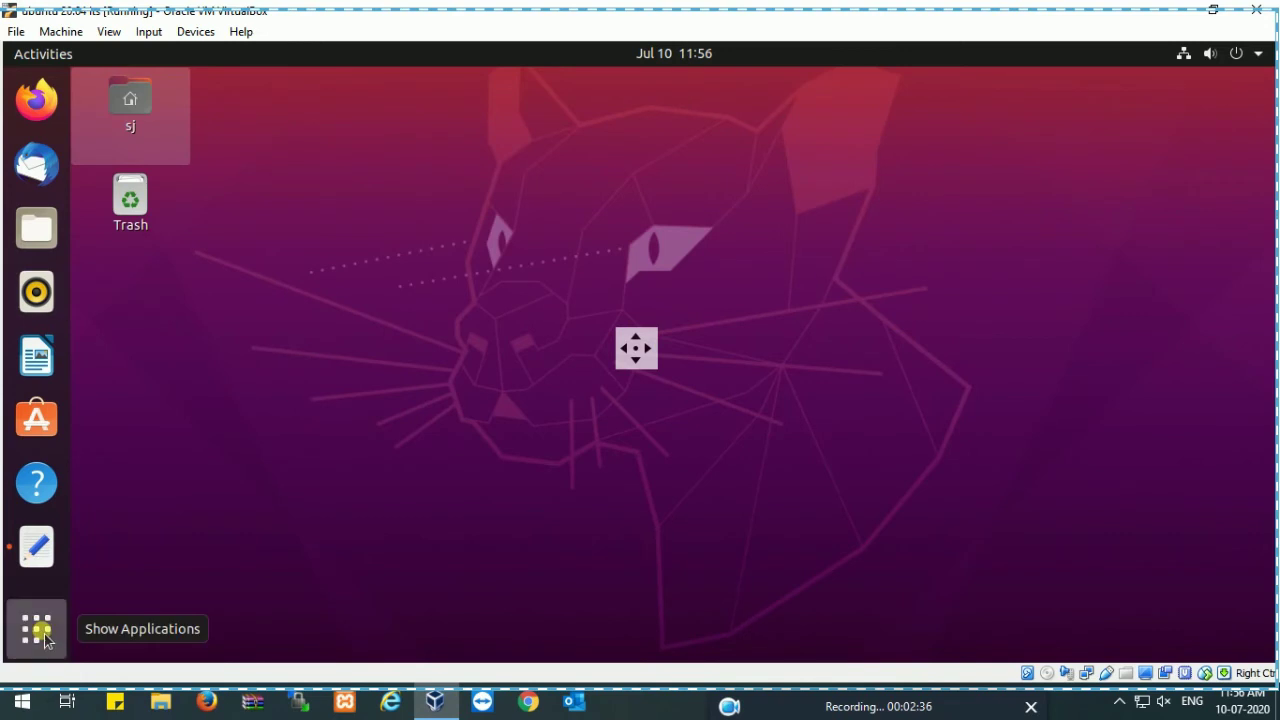
- Search the installed applications for "googl", launch Google Chrome and accept it as default browser with usage statistics and crash reports enabled
{"action": "left_click", "coordinate": [40, 630]}
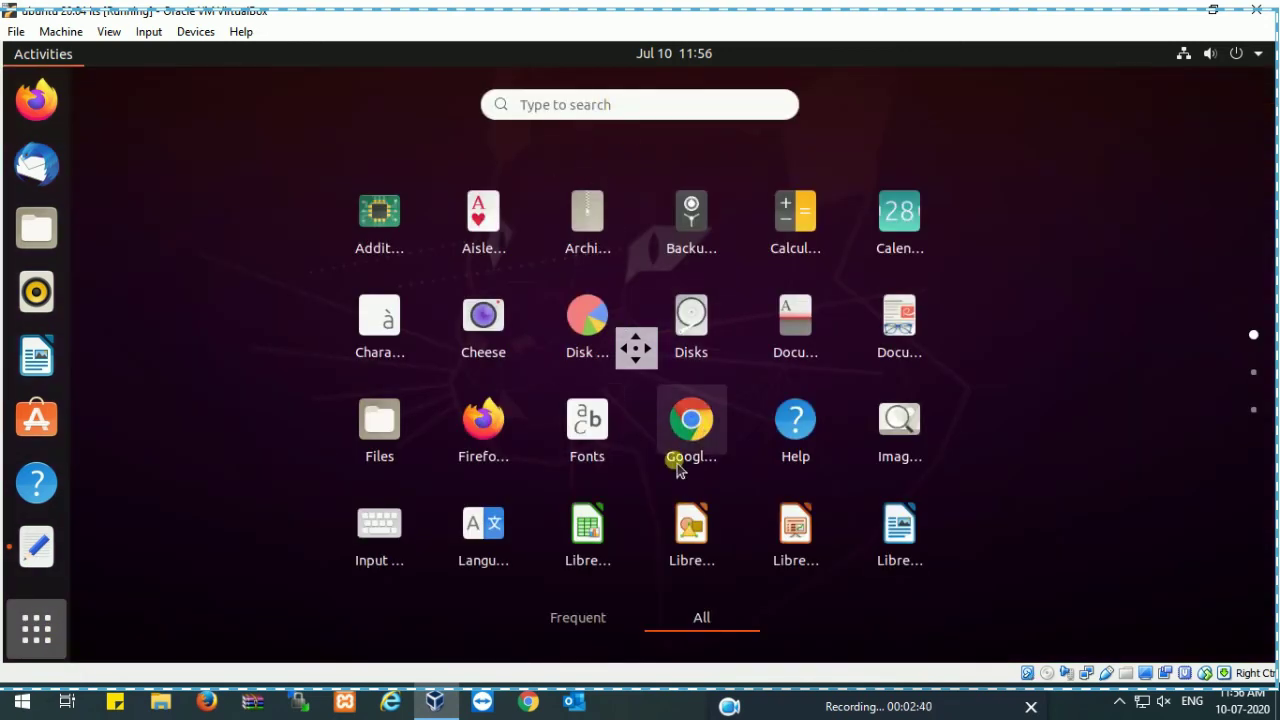
{"action": "left_click", "coordinate": [640, 104]}
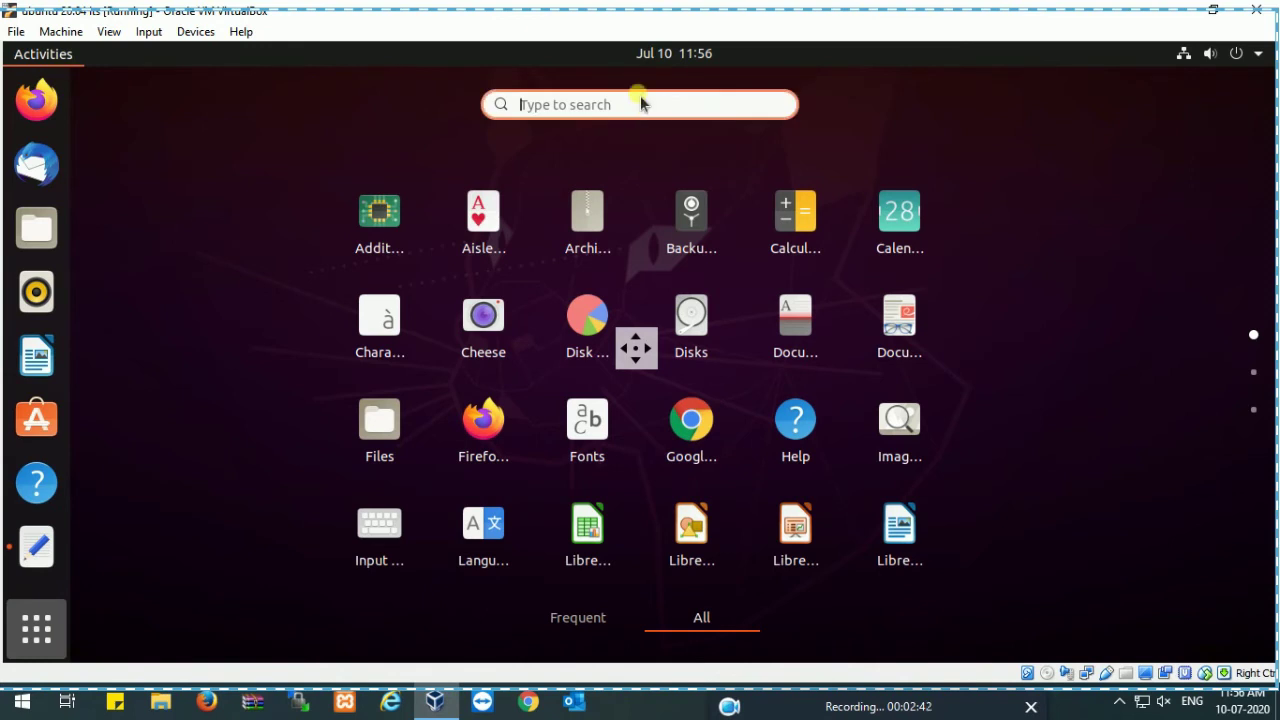
{"action": "type", "text": "googl"}
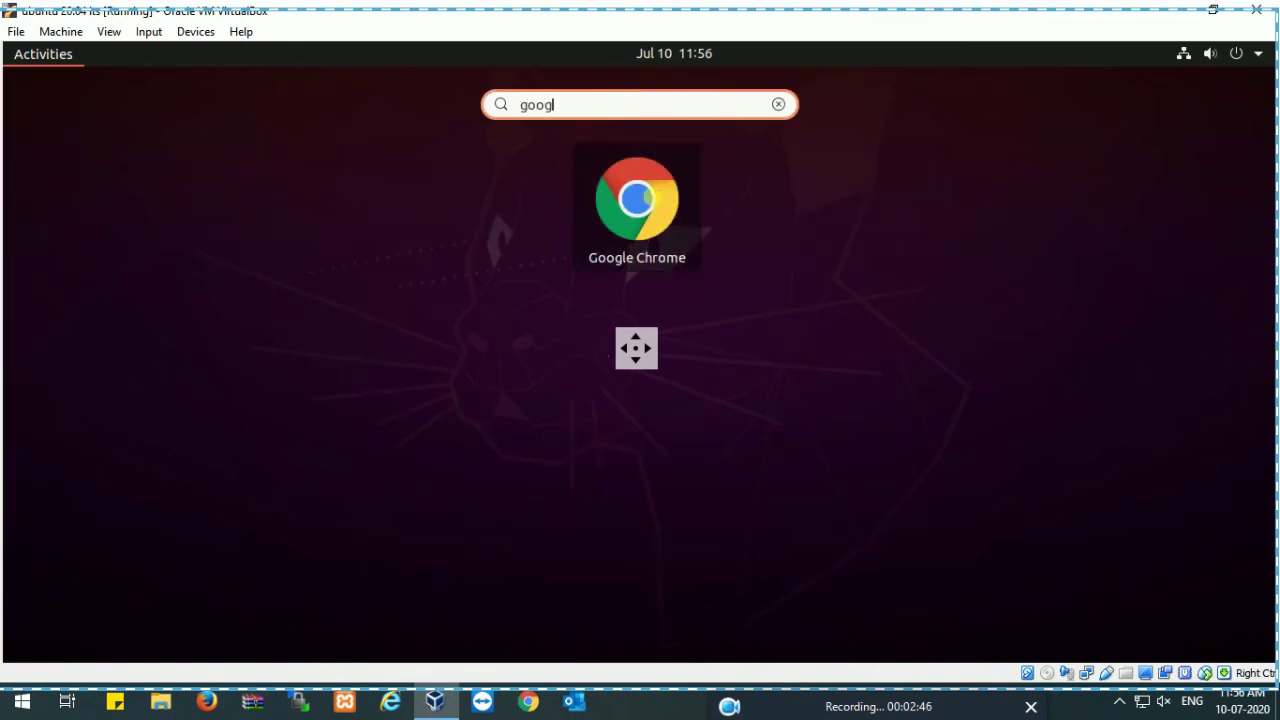
{"action": "left_click", "coordinate": [652, 197]}
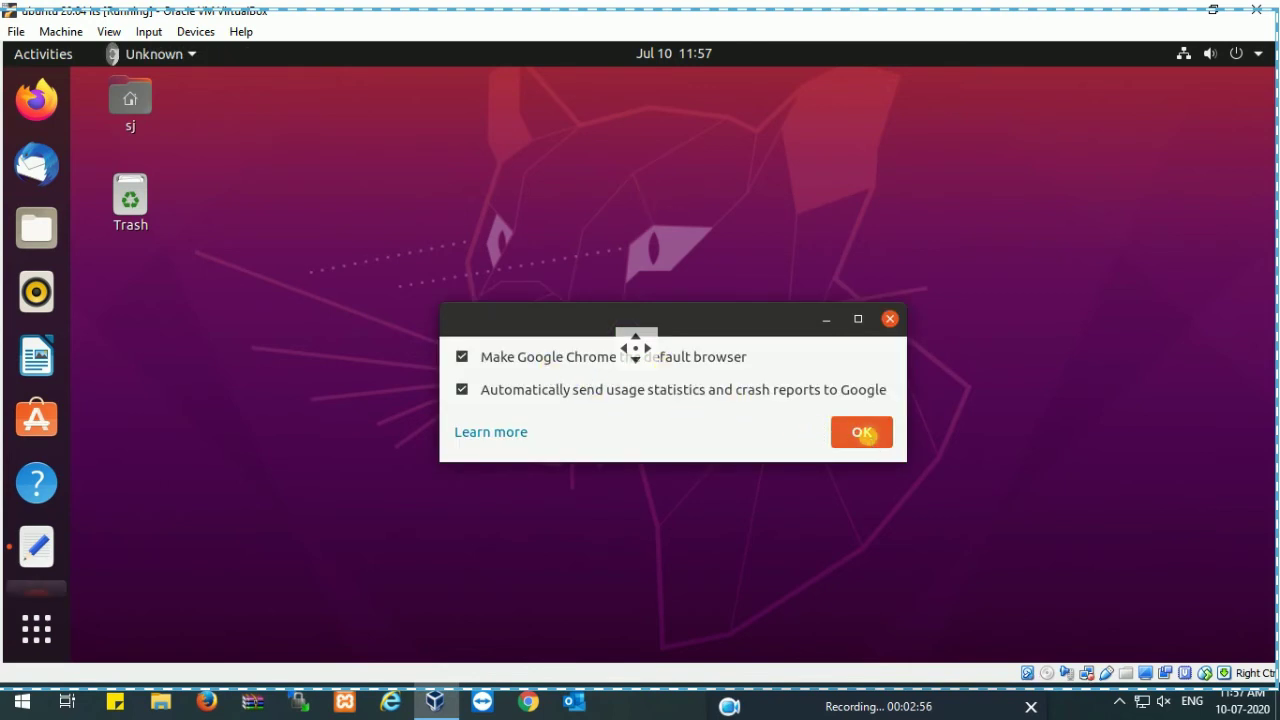
{"action": "left_click", "coordinate": [862, 432]}
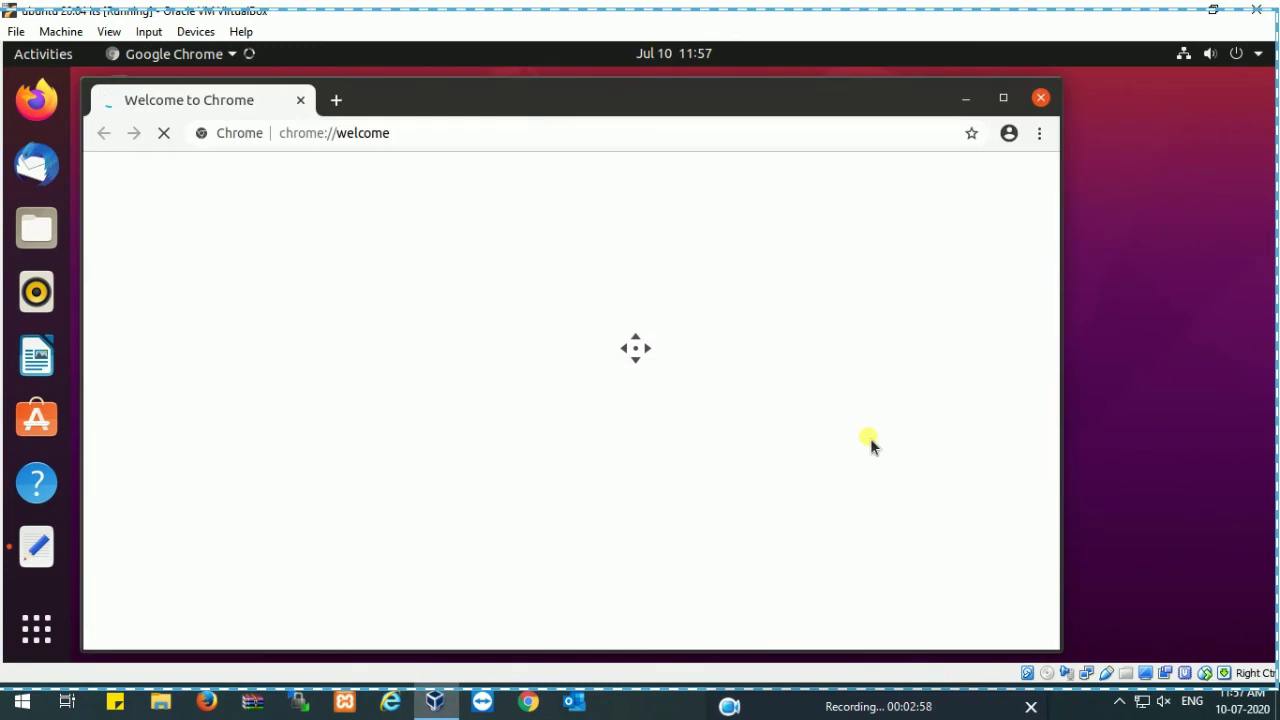
- Open the About Google Chrome page to check the installed browser version
{"action": "left_click", "coordinate": [1041, 139]}
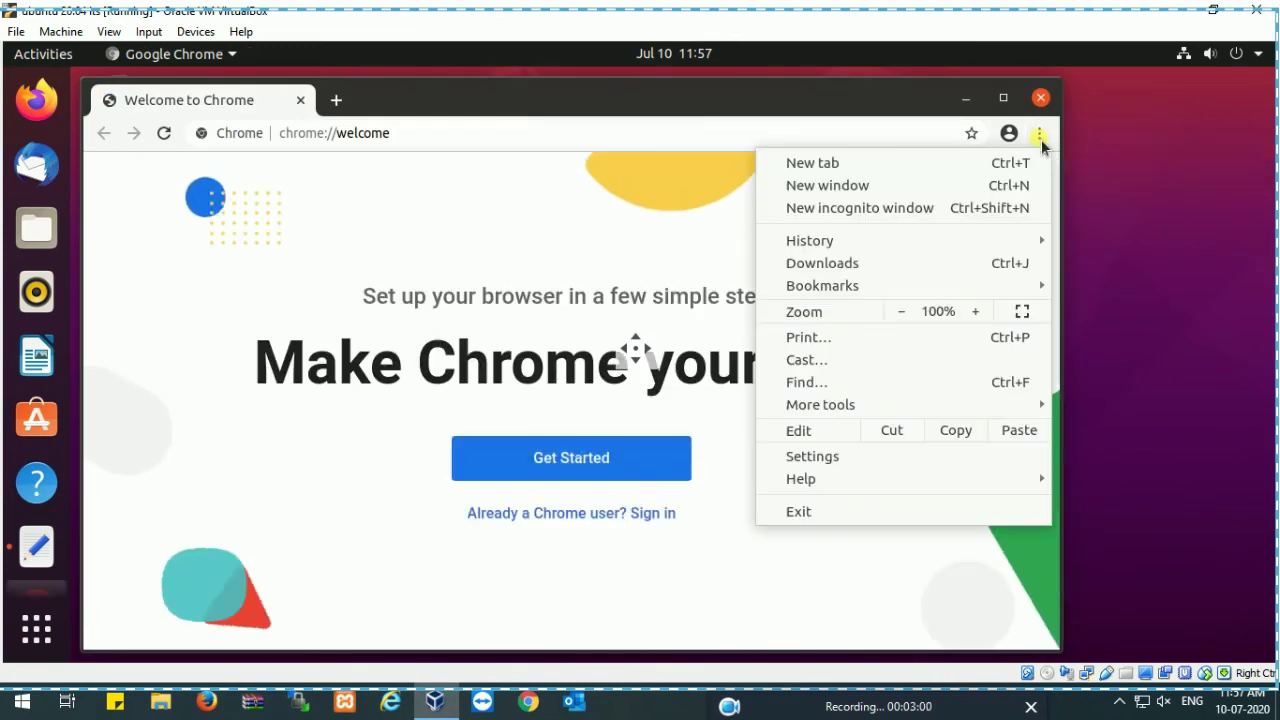
{"action": "mouse_move", "coordinate": [810, 485]}
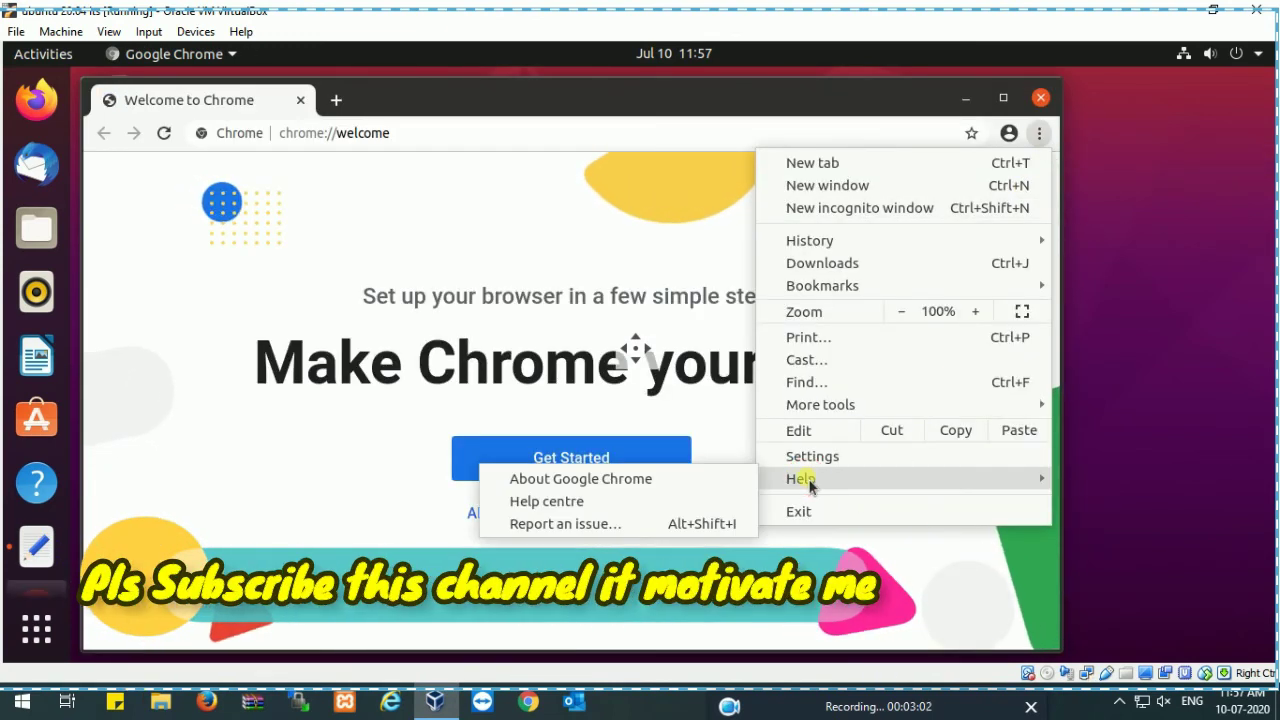
{"action": "left_click", "coordinate": [657, 482]}
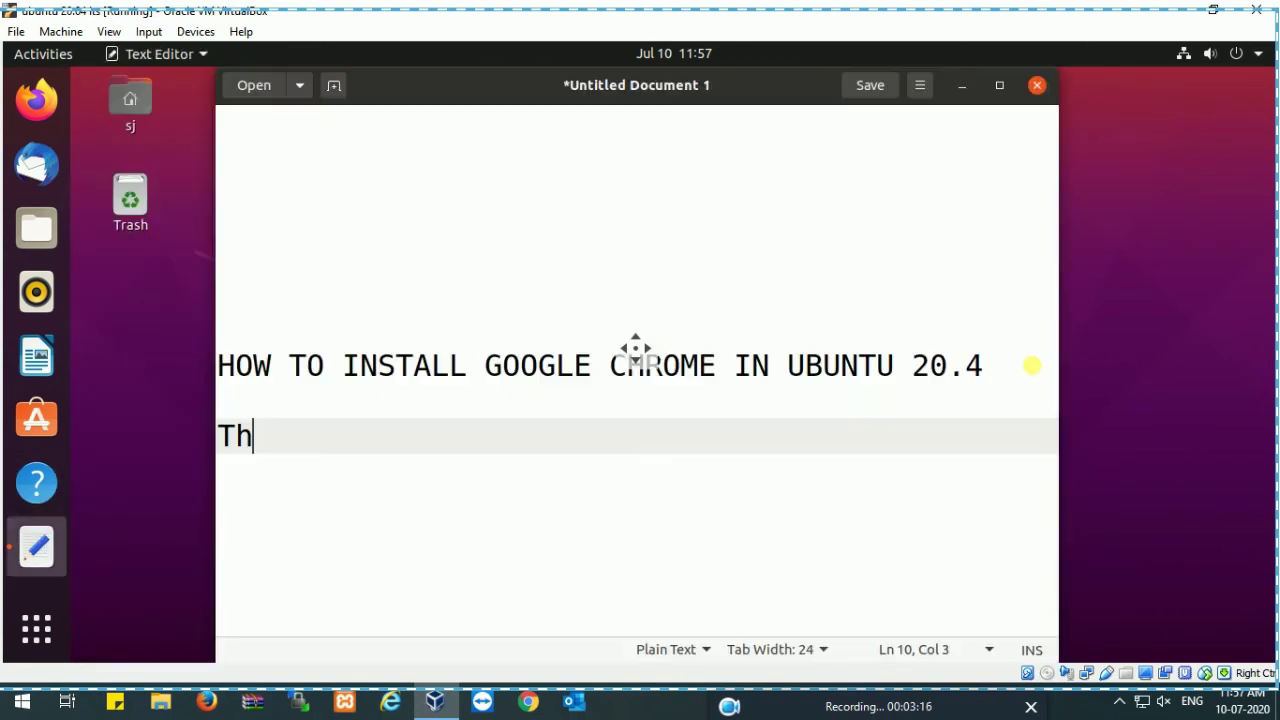
- In Text Editor, complete the line below the Google Chrome installation heading so it reads "Thanks for watching"
{"action": "type", "text": "anks "}
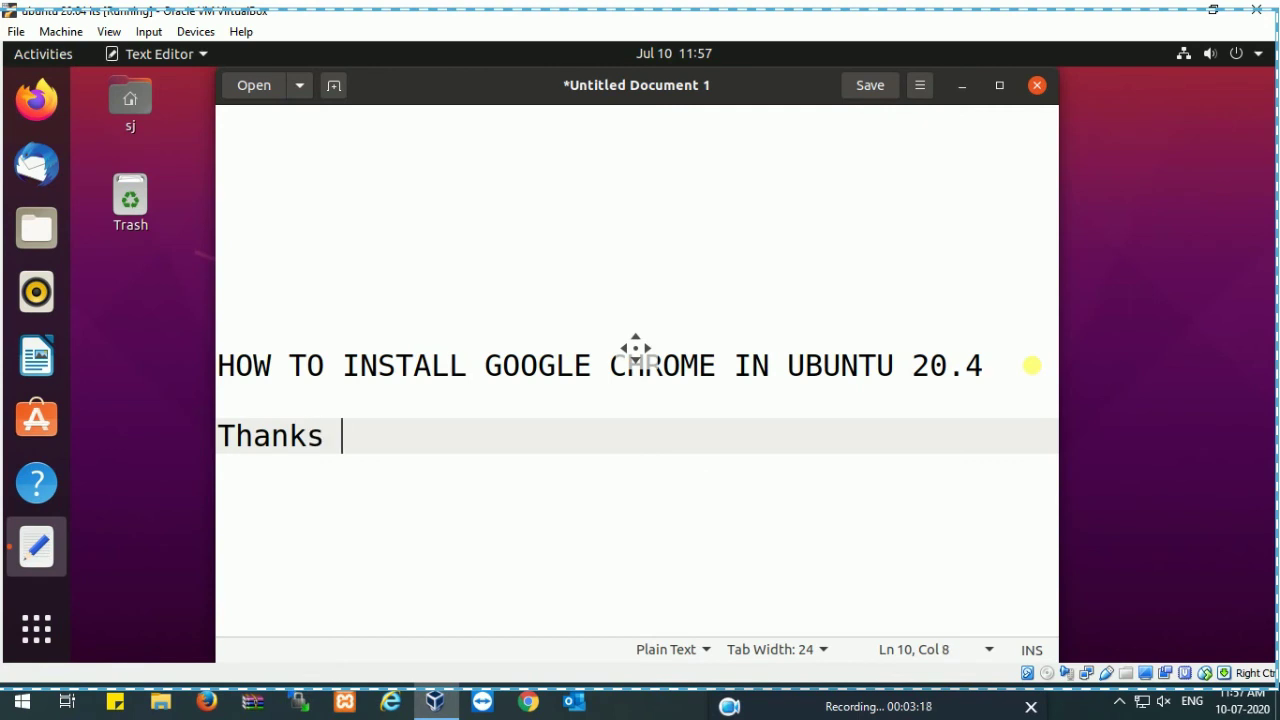
{"action": "type", "text": "for wat"}
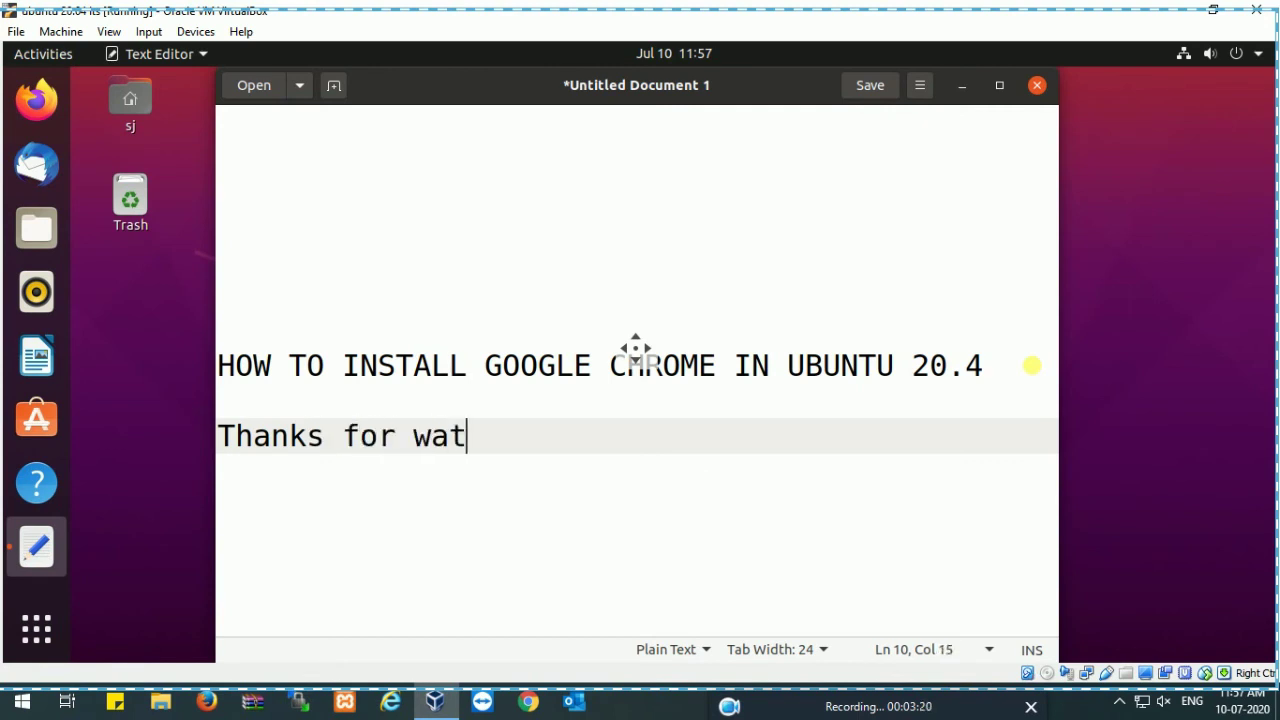
{"action": "type", "text": "ching"}
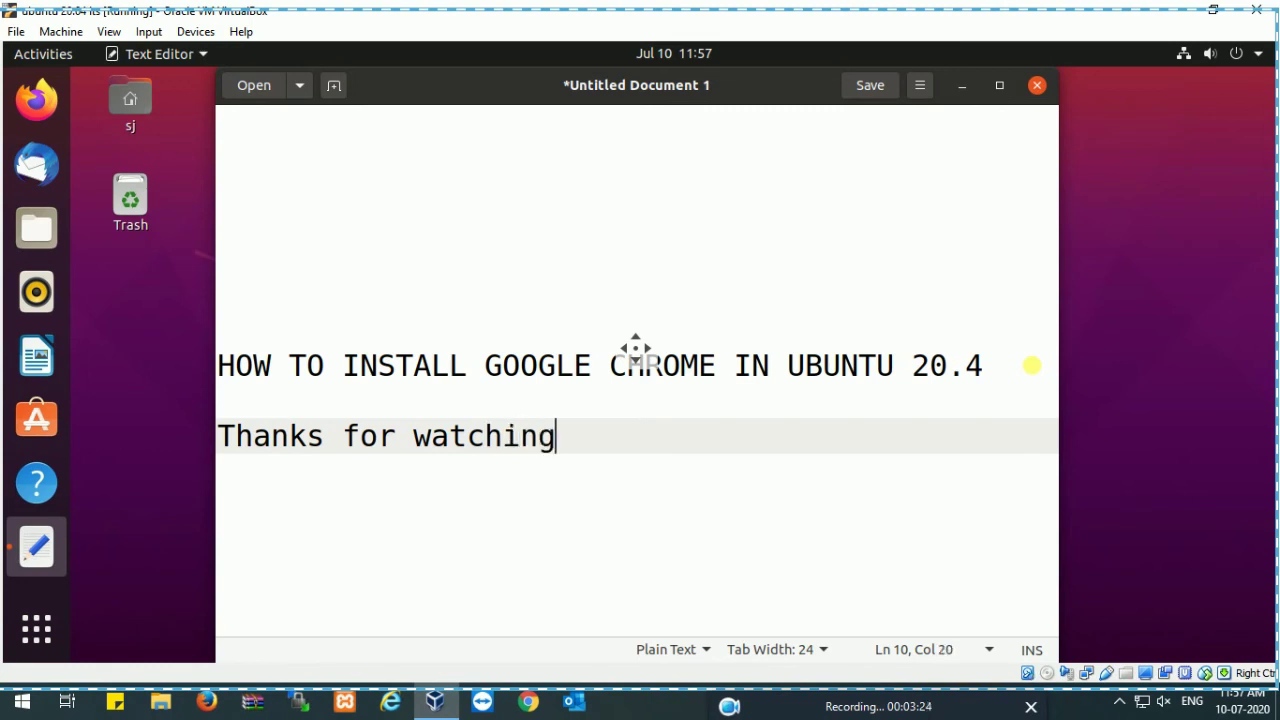
- Leave a blank line below "Thanks for watching" and add the line "Pls do not forfot to subscribe my channel"
{"action": "key", "text": "Return"}
{"action": "key", "text": "Return"}
{"action": "type", "text": "Pls "}
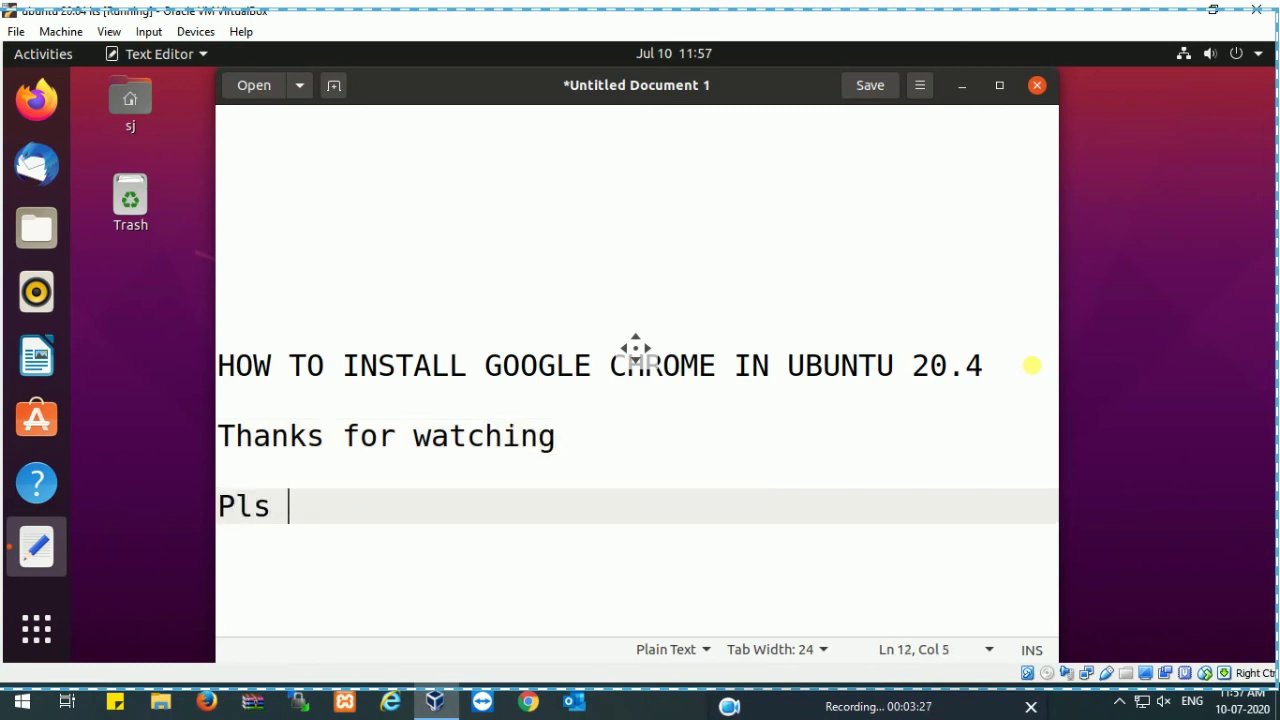
{"action": "type", "text": "do not "}
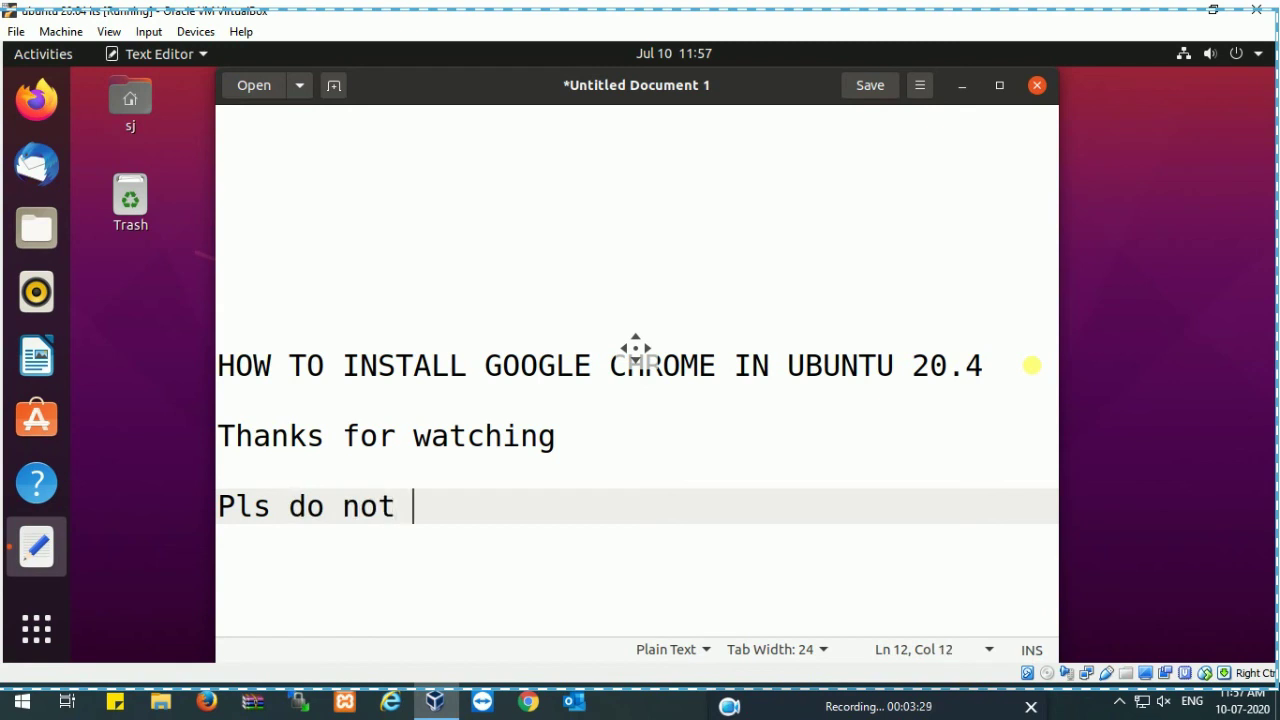
{"action": "type", "text": "for"}
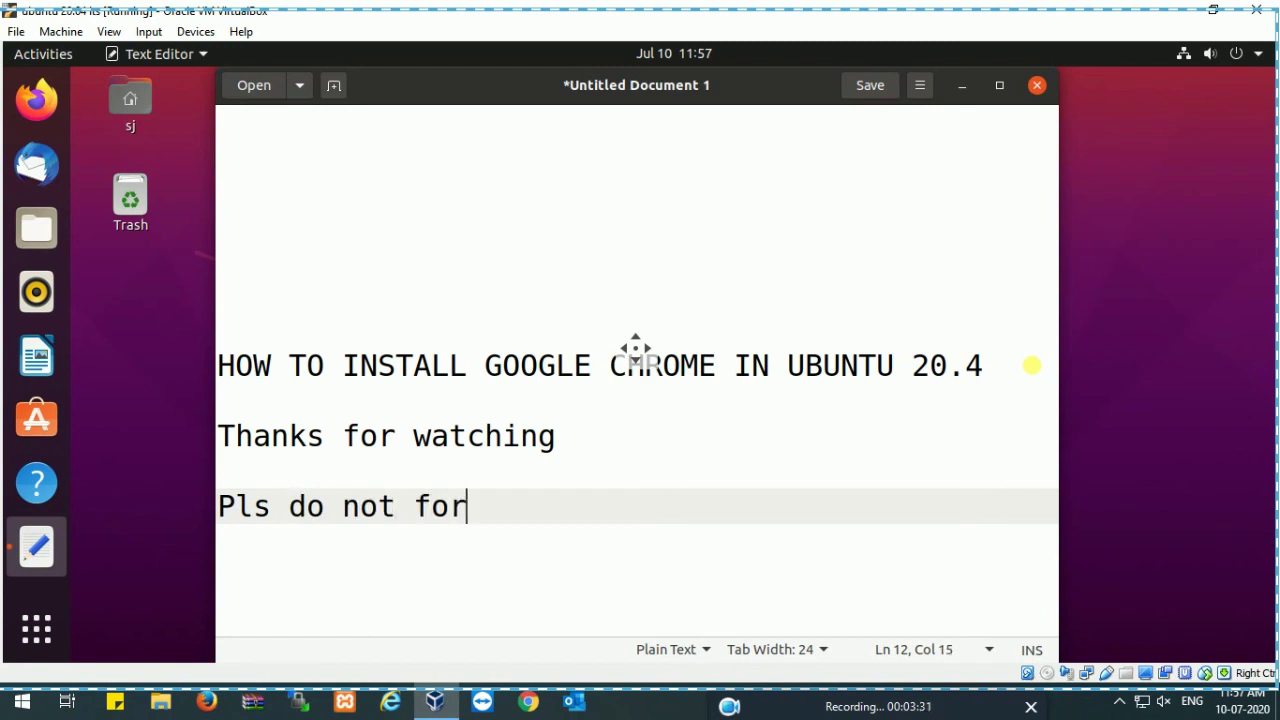
{"action": "type", "text": "fot to "}
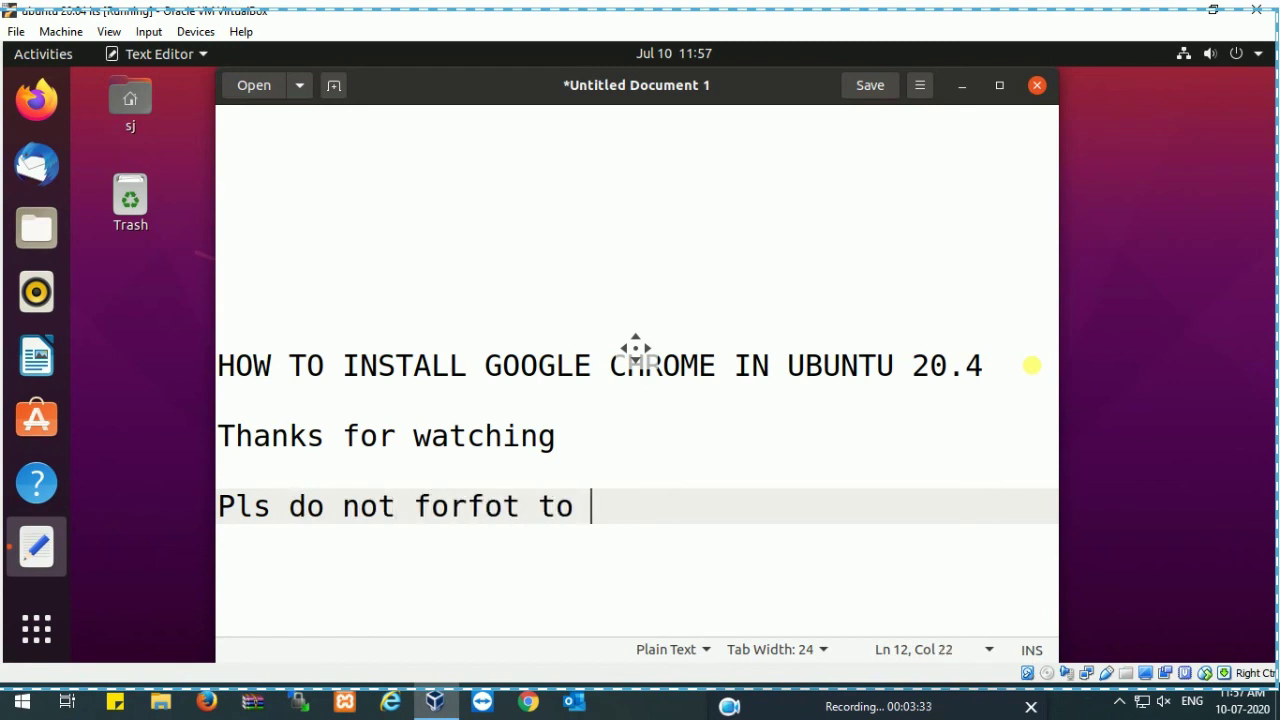
{"action": "type", "text": "subscribe"}
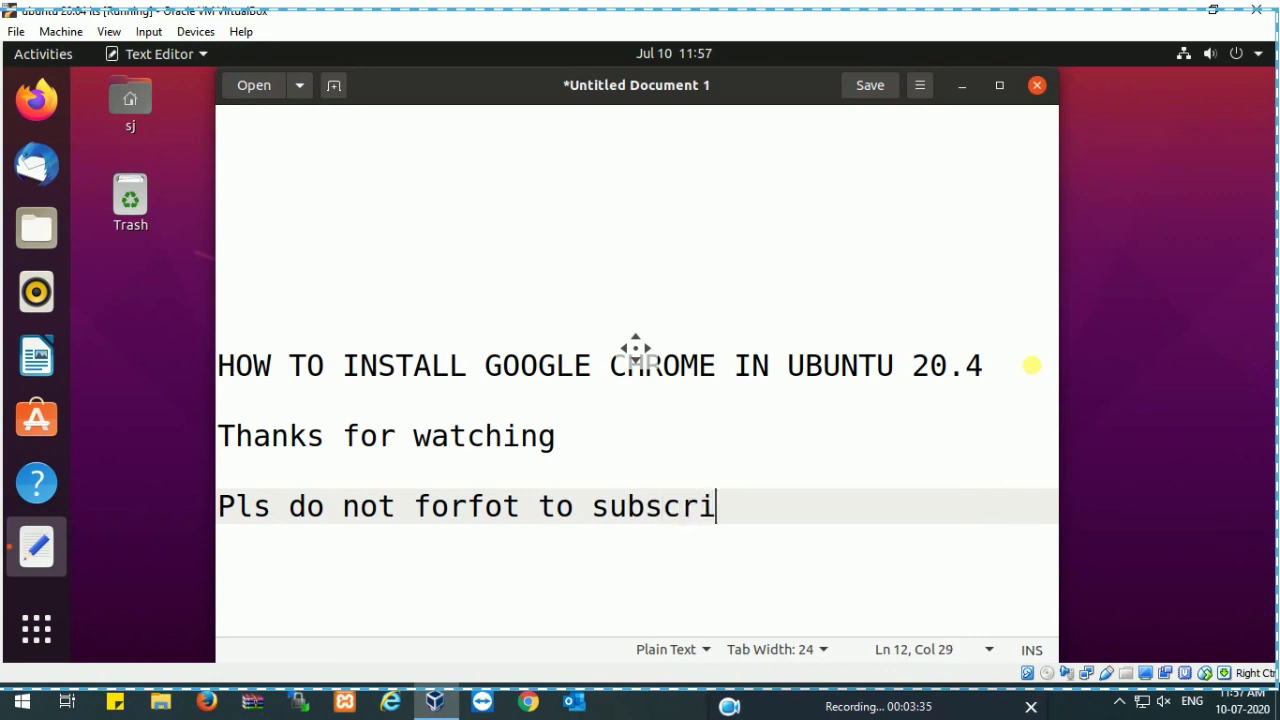
{"action": "type", "text": "my "}
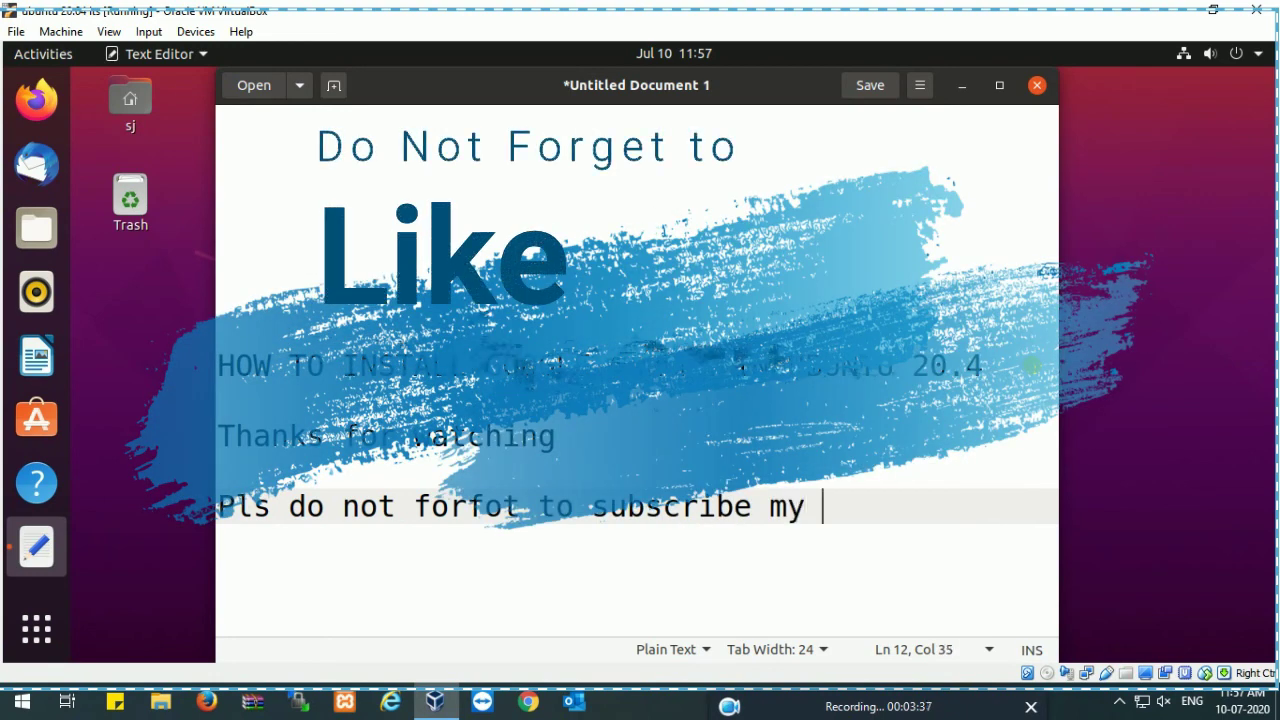
{"action": "type", "text": "channel"}
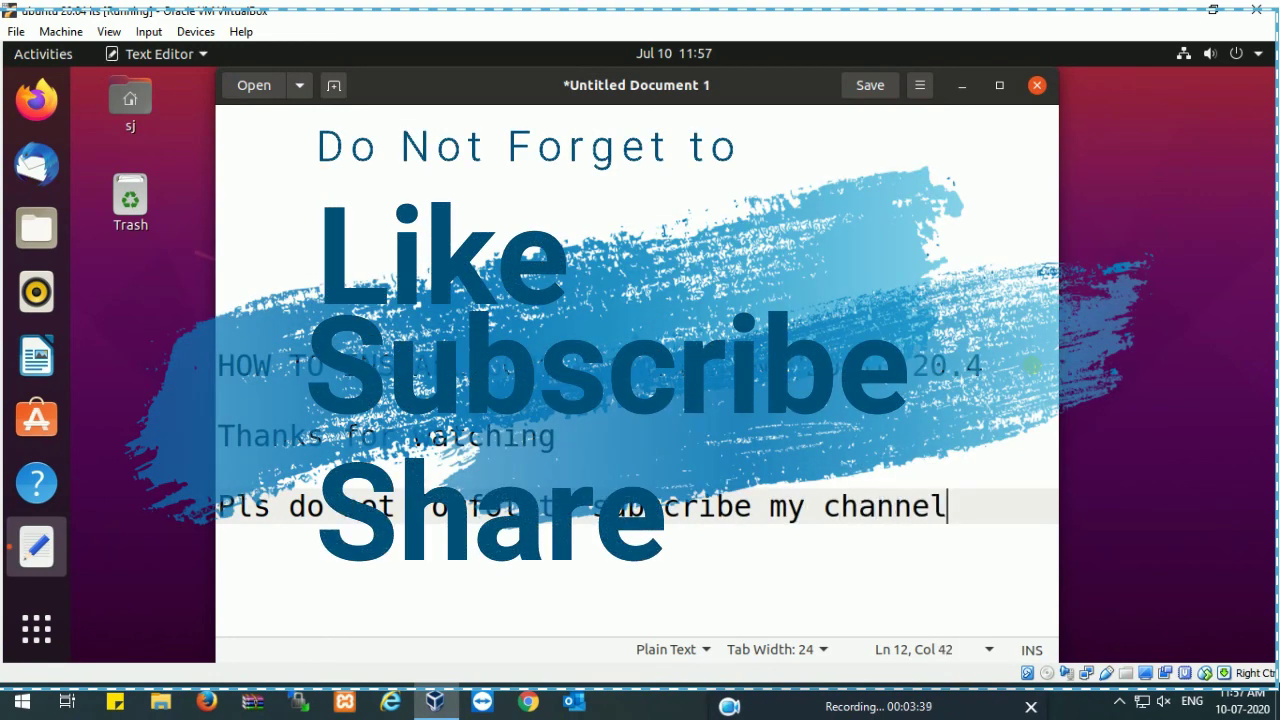